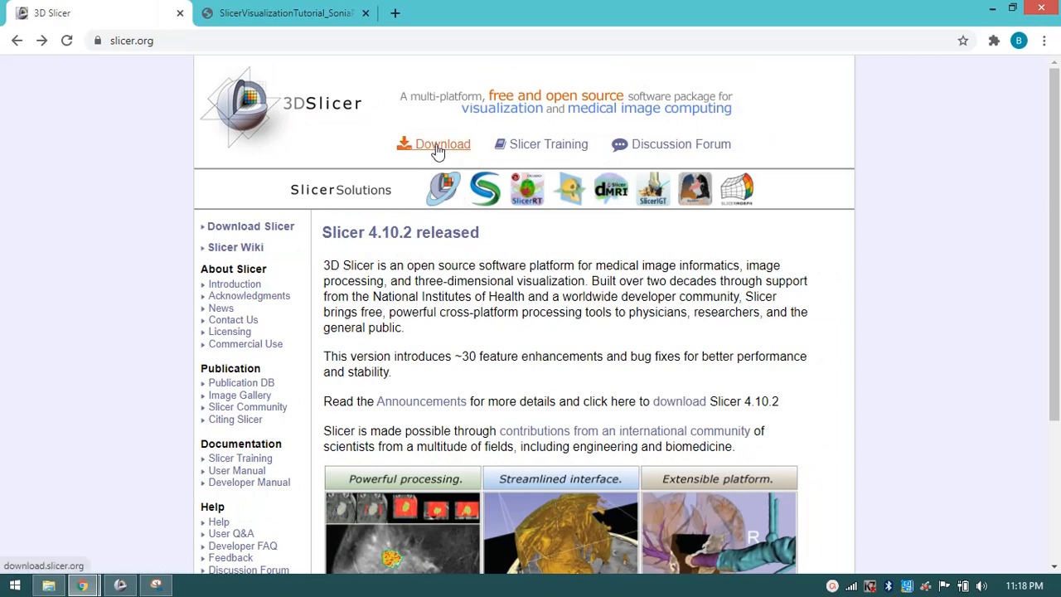
View the stable and preview installers on the 3D Slicer download page, and return to the home page
left_click(438, 147)
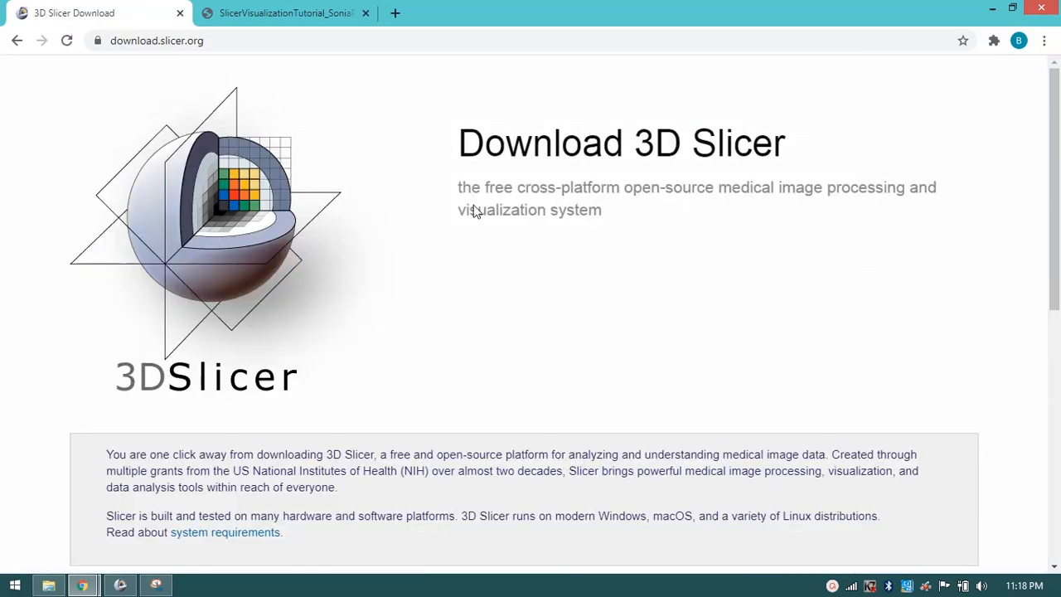
scroll(480, 329, "down", 5)
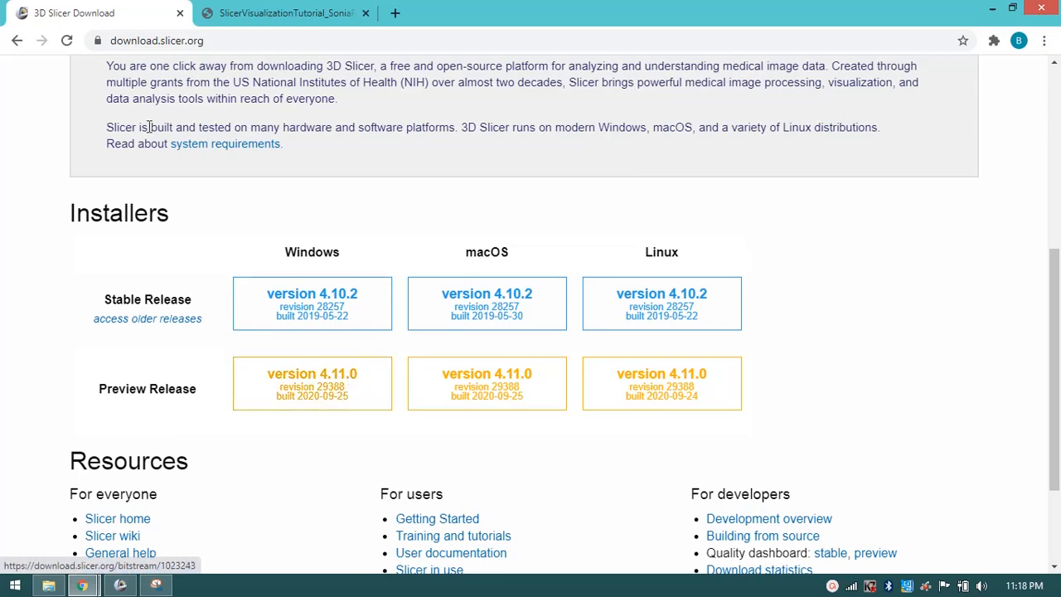
left_click(16, 41)
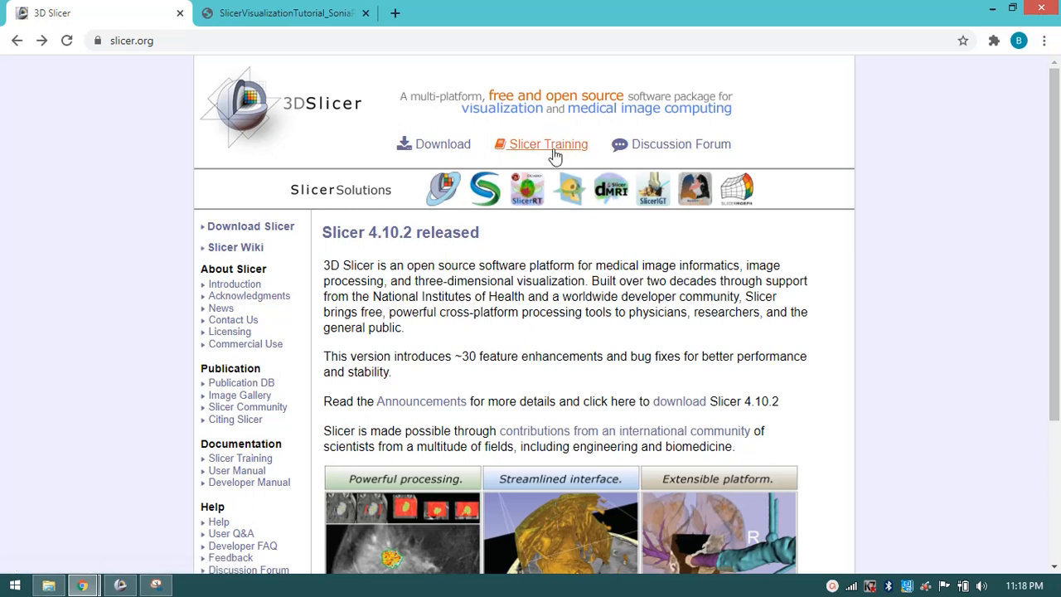
Open the Slicer Training page and look through its contents list of tutorials
left_click(535, 153)
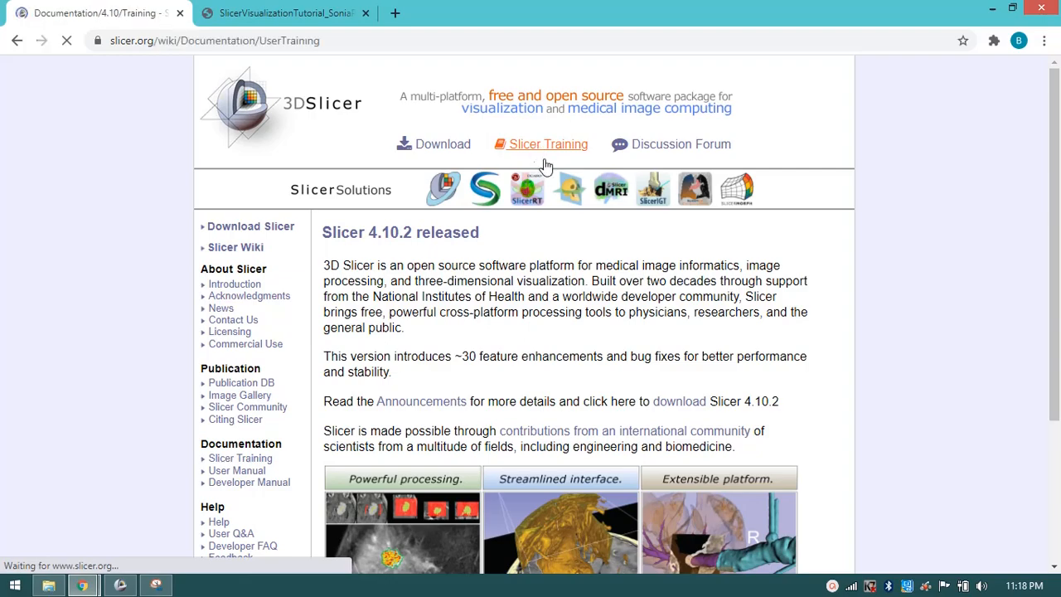
scroll(450, 190, "down", 15)
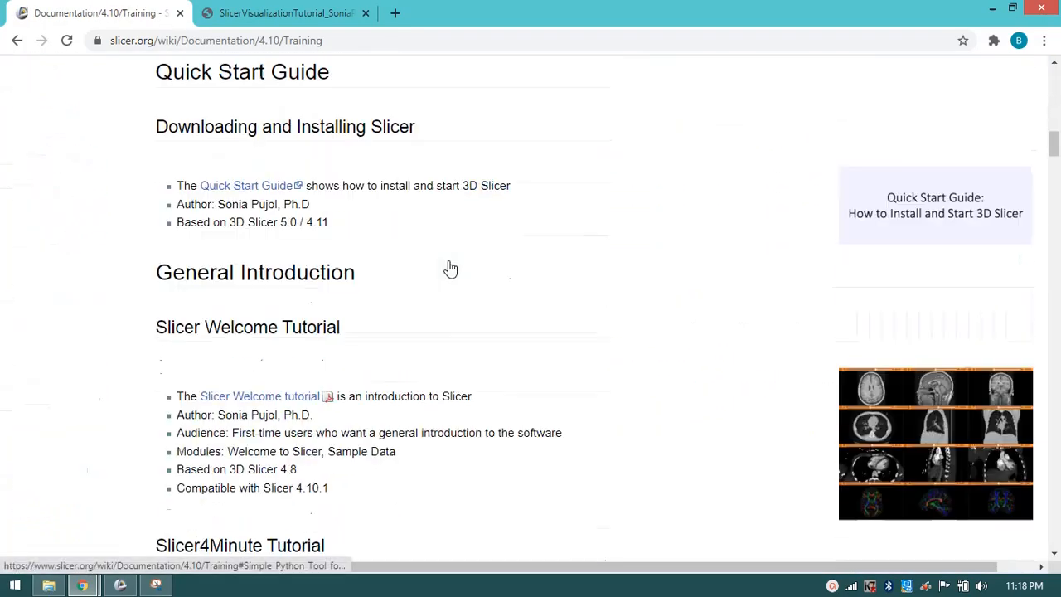
scroll(450, 267, "up", 2)
scroll(450, 268, "up", 12)
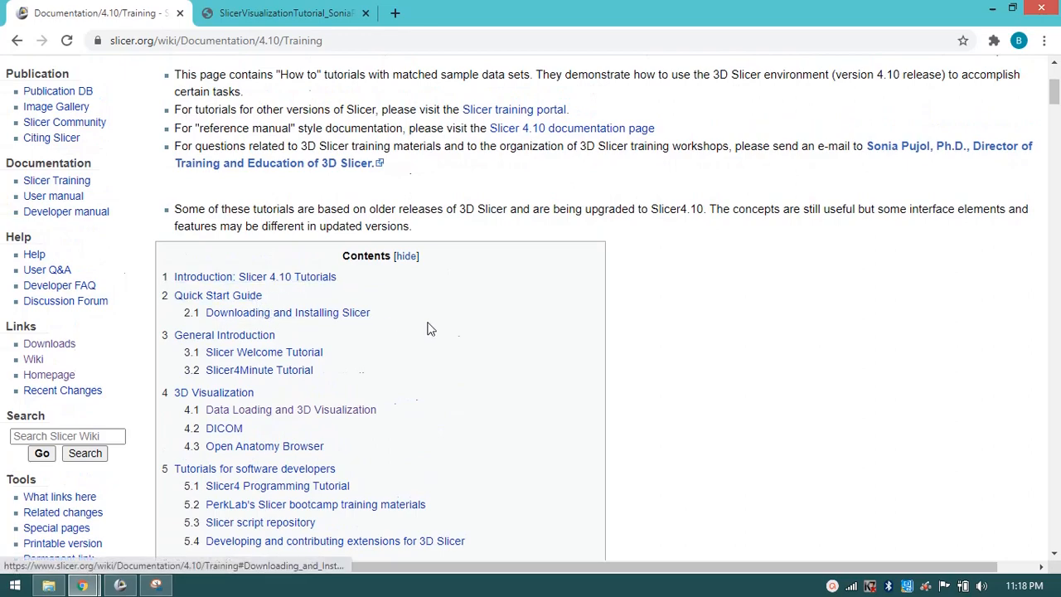
scroll(454, 335, "down", 2)
scroll(257, 419, "down", 3)
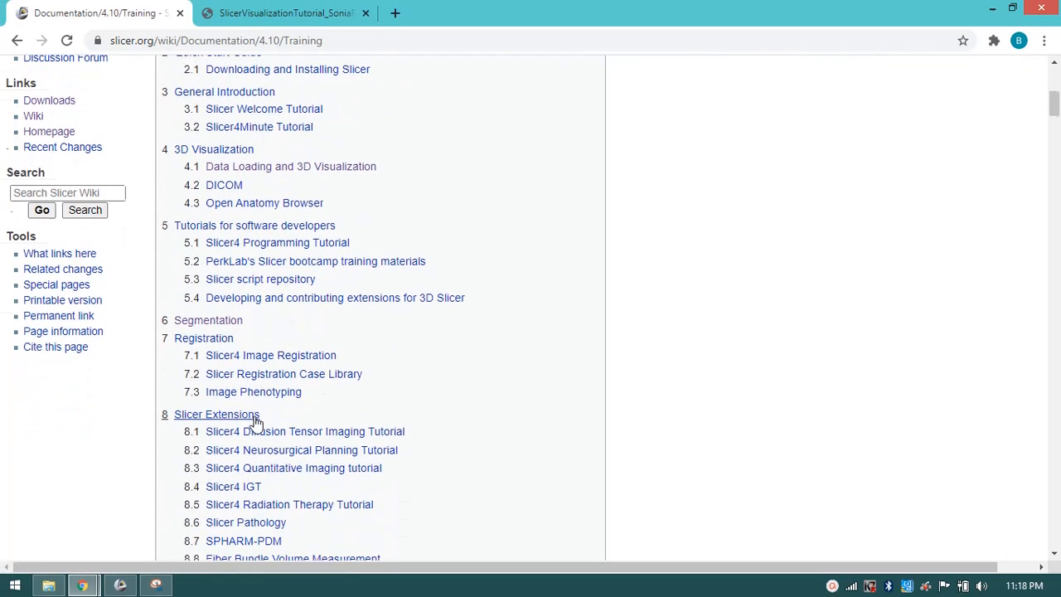
scroll(257, 423, "down", 4)
scroll(256, 423, "up", 4)
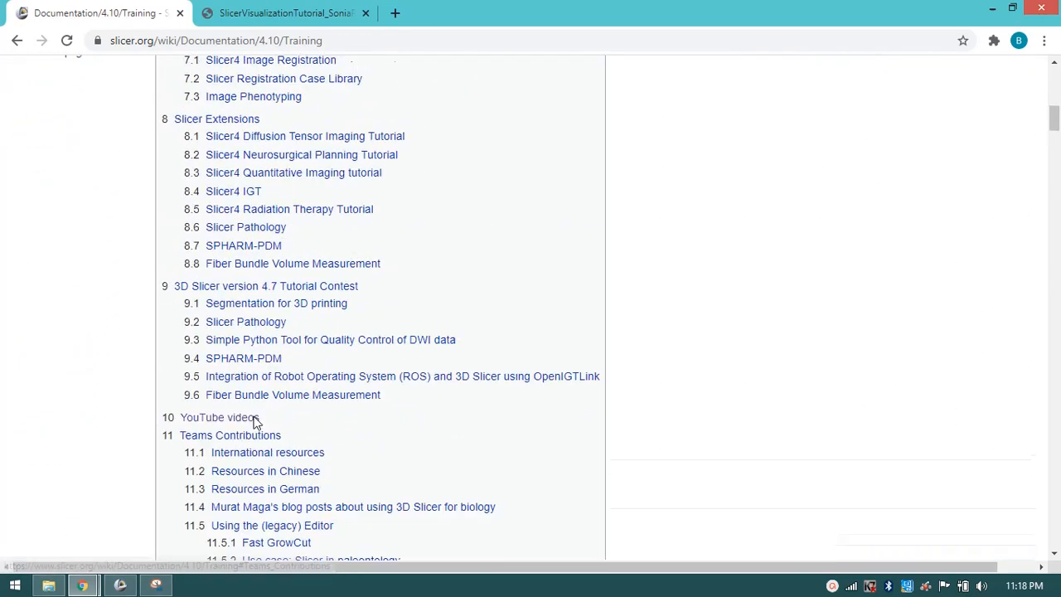
scroll(289, 293, "up", 4)
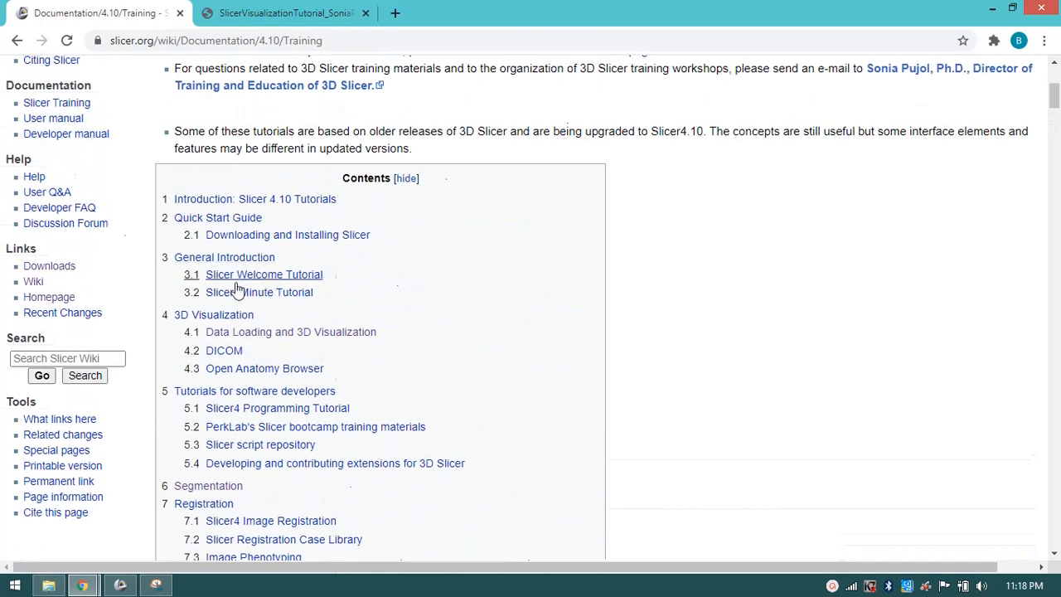
Go to the Data Loading and 3D Visualization section and download the Slicer 5.0 Data Loading and Visualization dataset
left_click(311, 333)
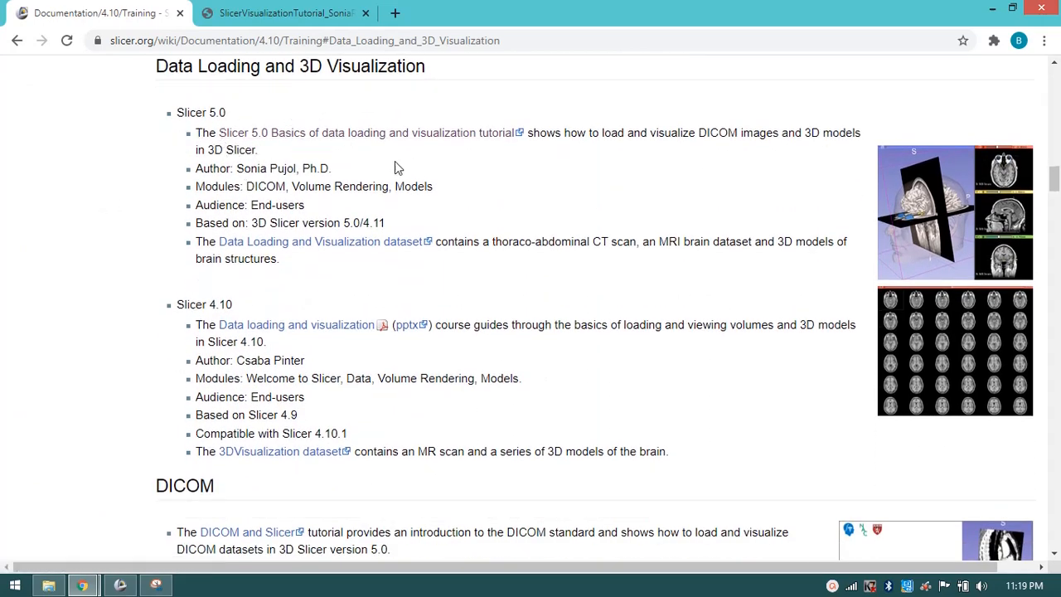
left_click(297, 242)
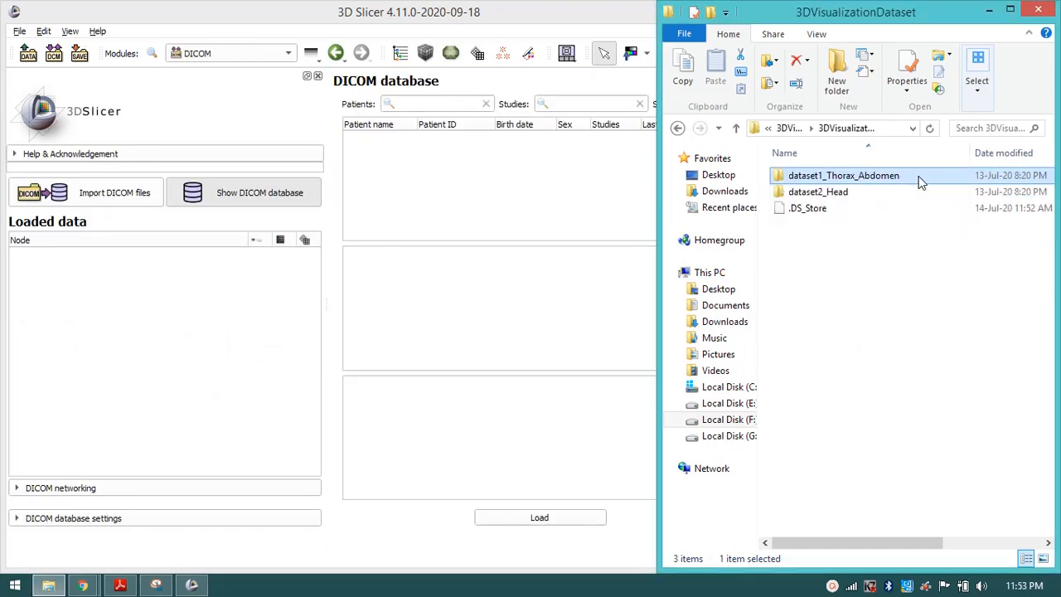
Import the dataset1_Thorax_Abdomen folder into the DICOM database of 3D Slicer and load the imported patient's CT data
left_click_drag(920, 182, 257, 300)
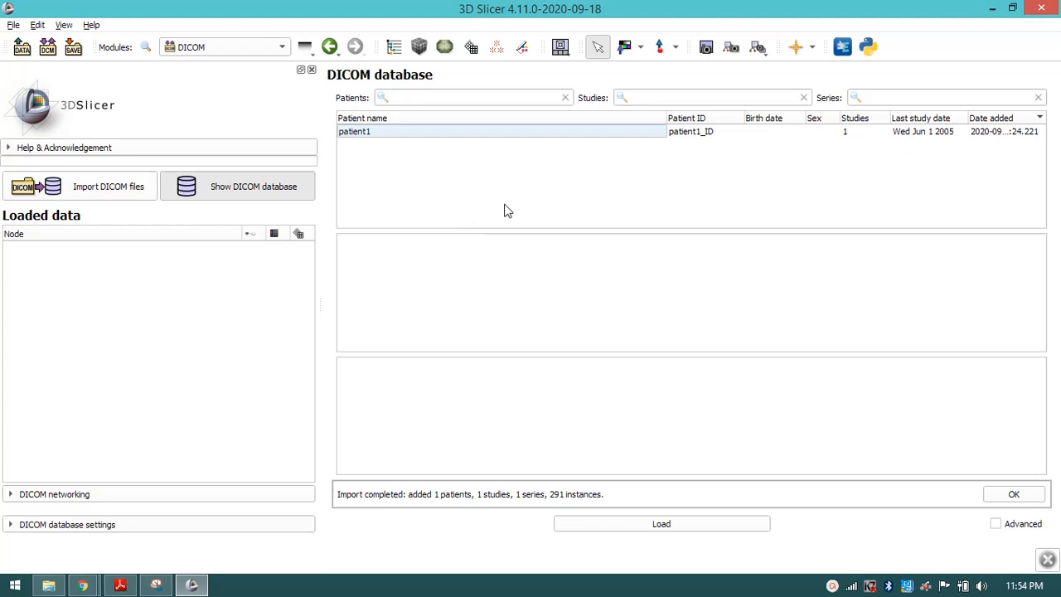
left_click(554, 135)
left_click(589, 527)
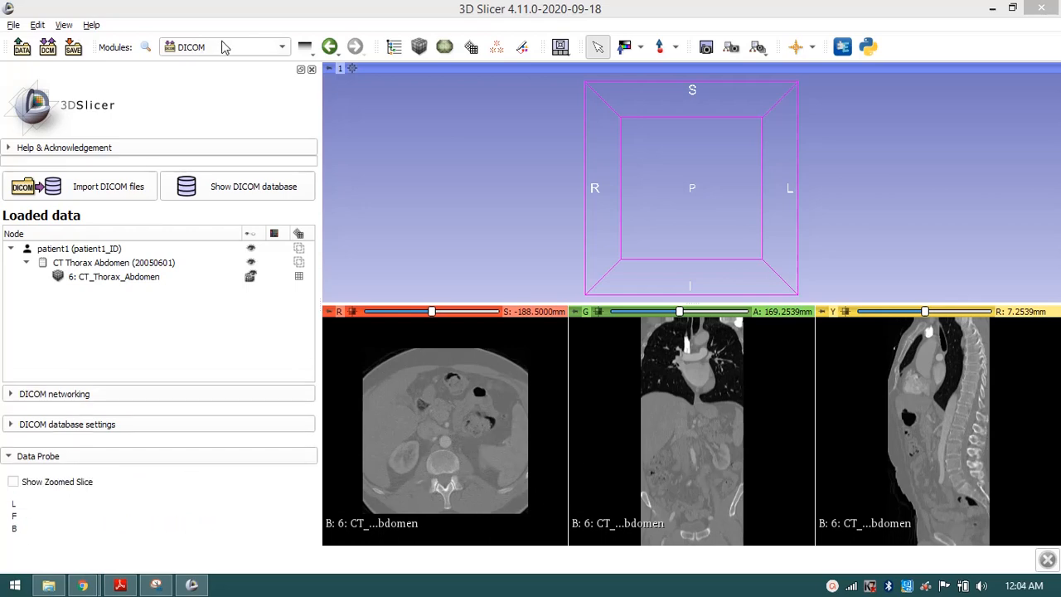
Apply the abdomen window/level preset (W 350, L 40) to CT_Thorax_Abdomen in the Volumes module
left_click(239, 48)
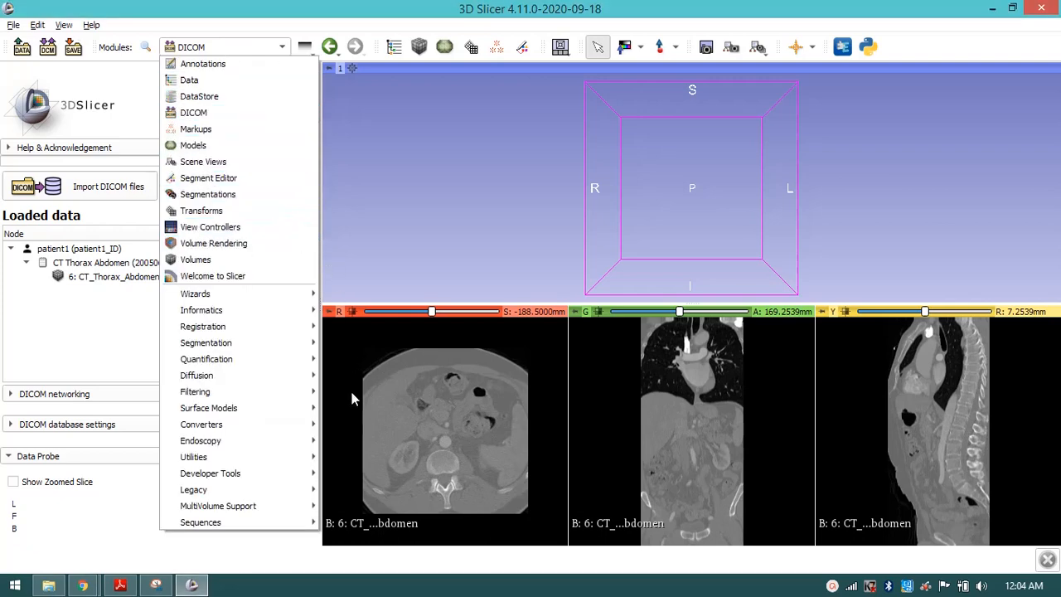
left_click(268, 259)
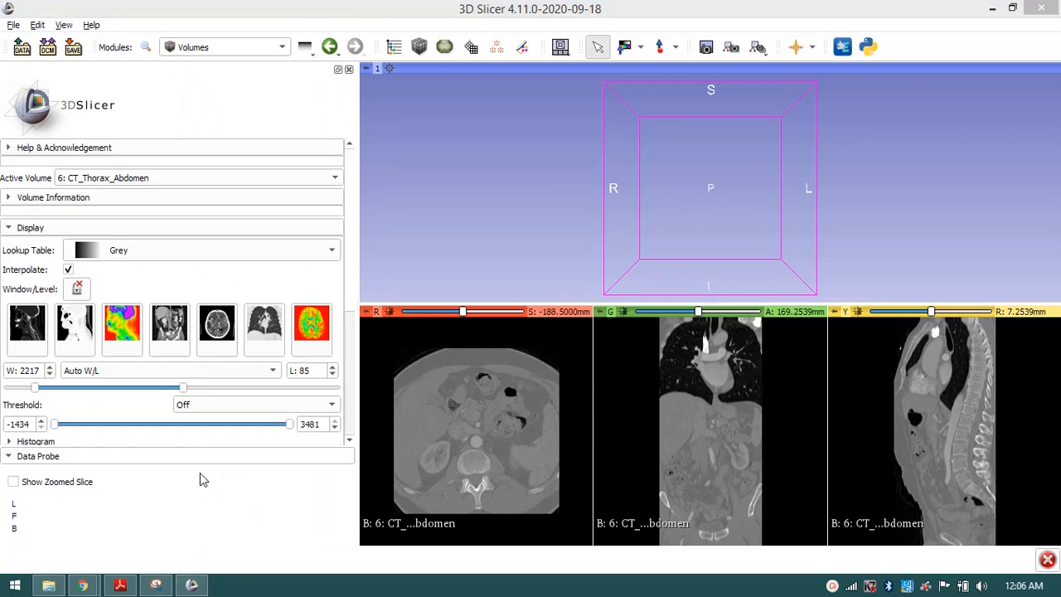
left_click(171, 325)
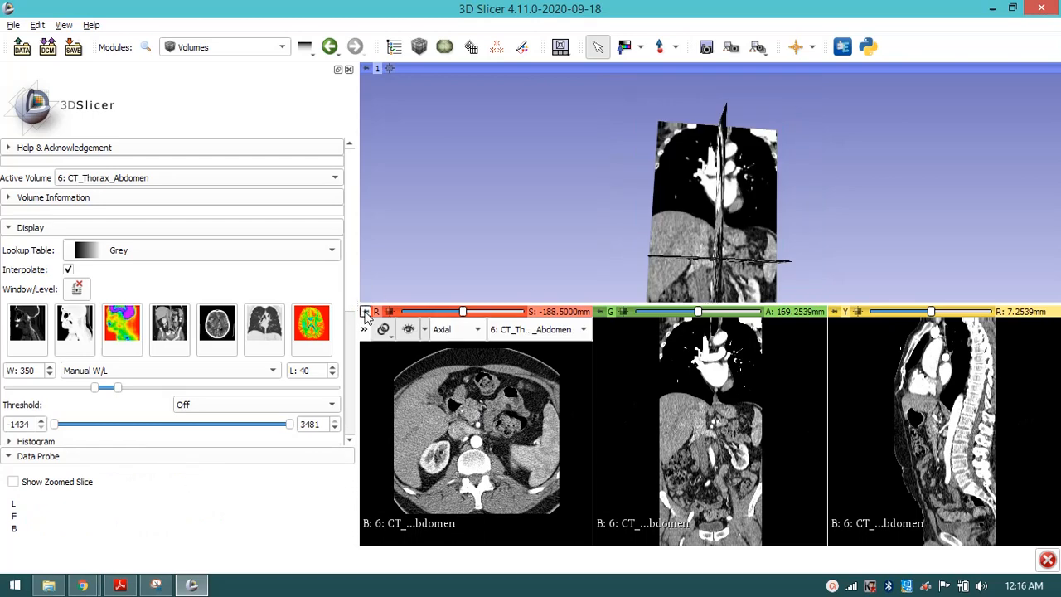
Hide the axial slice in the 3D view and link the slice view controls
mouse_move(366, 313)
left_click(407, 329)
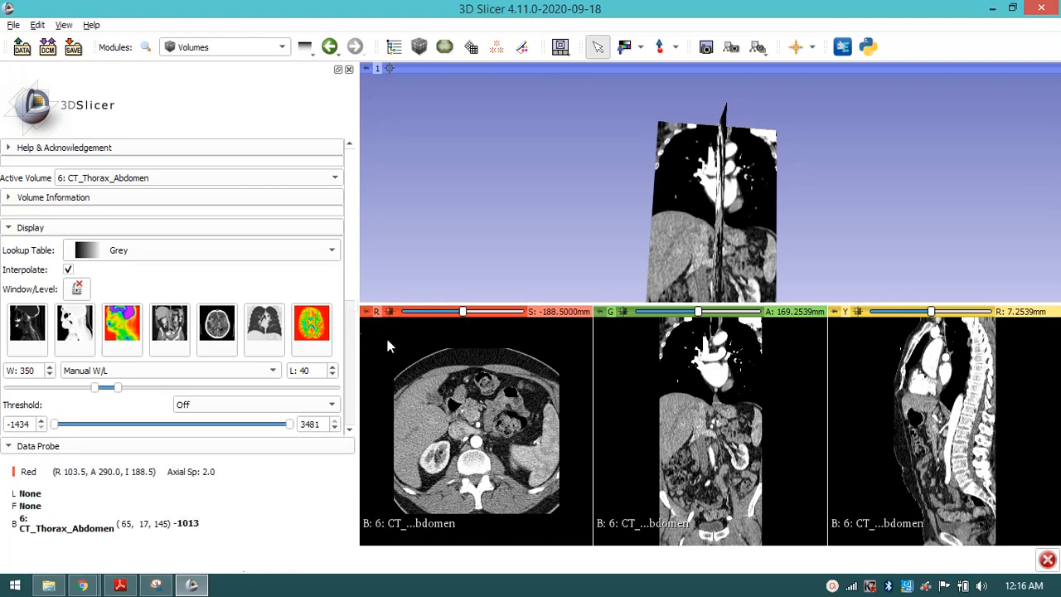
mouse_move(366, 315)
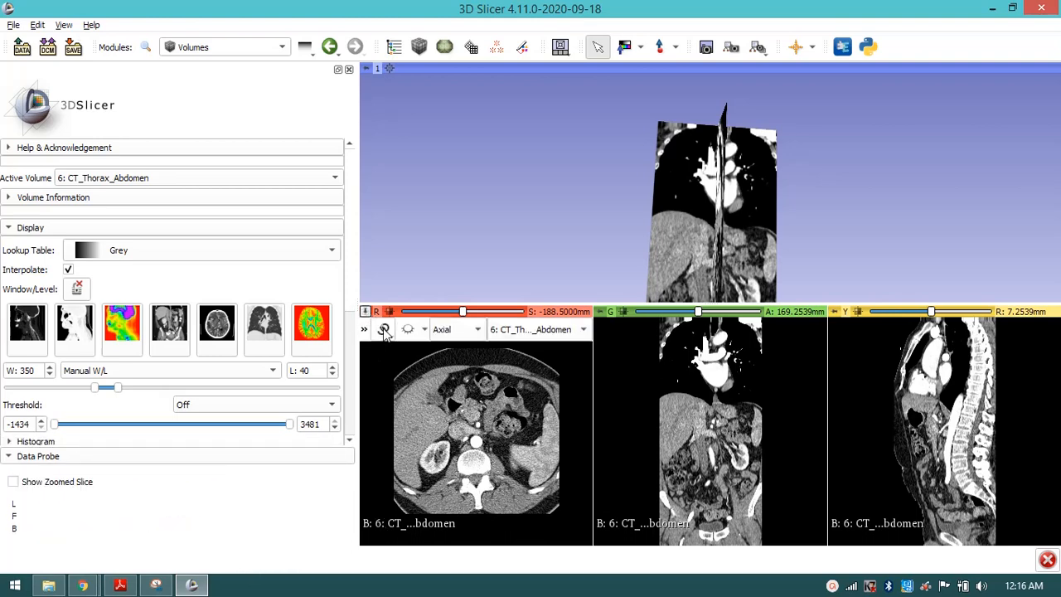
left_click(384, 329)
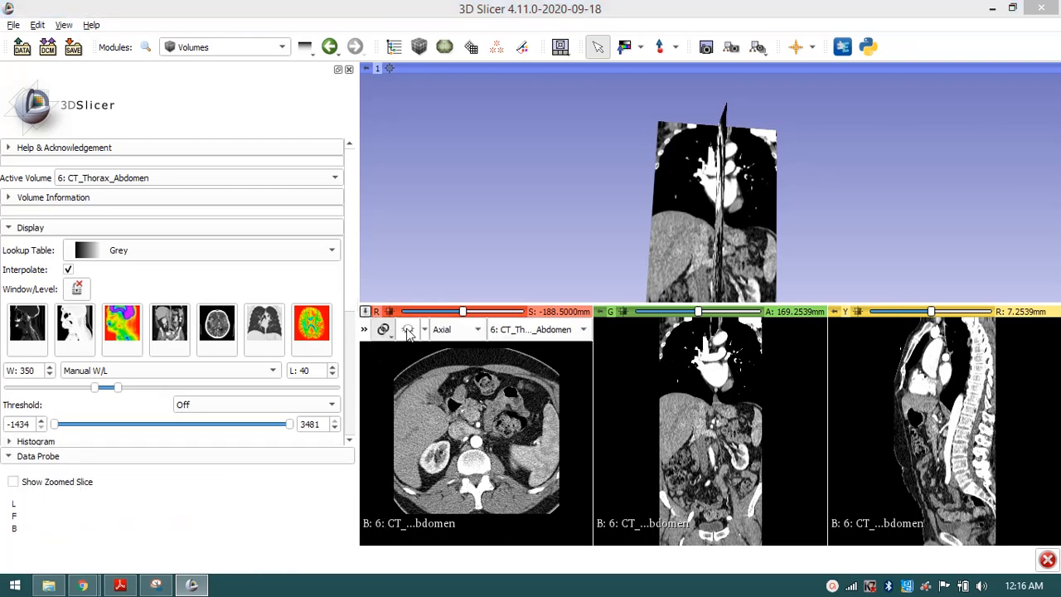
Switch the linked slices on and off in the 3D view from the axial view's controls, ending with them hidden
left_click(408, 330)
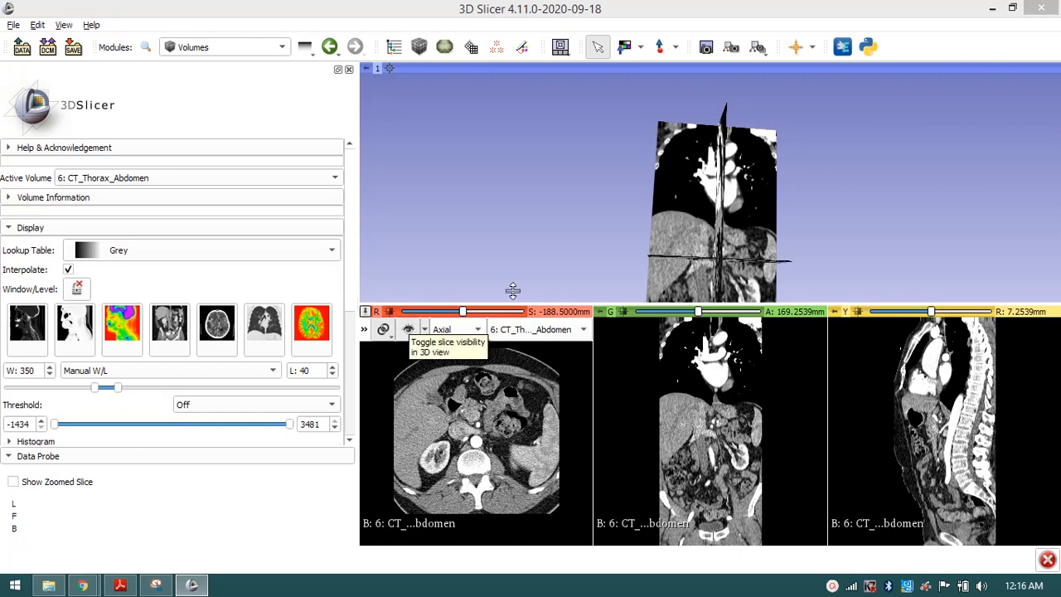
left_click(410, 330)
left_click(411, 330)
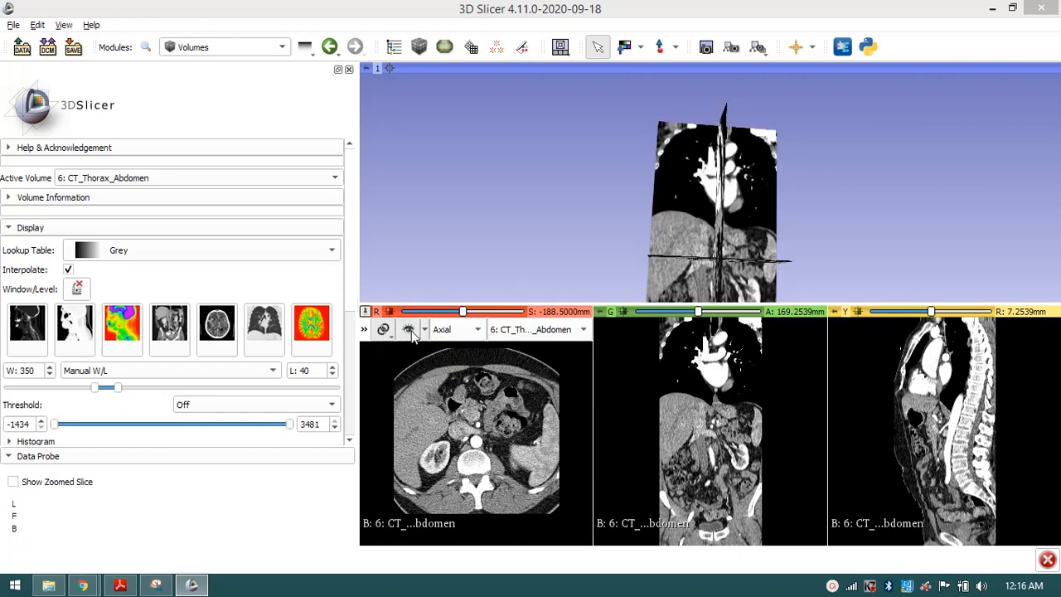
left_click_drag(723, 250, 735, 153)
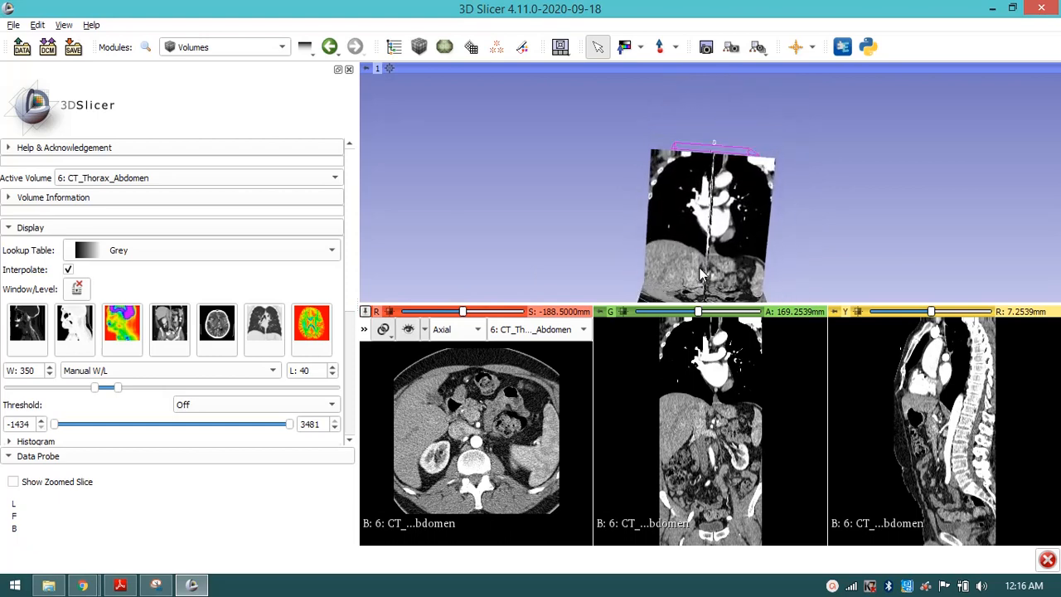
left_click(408, 329)
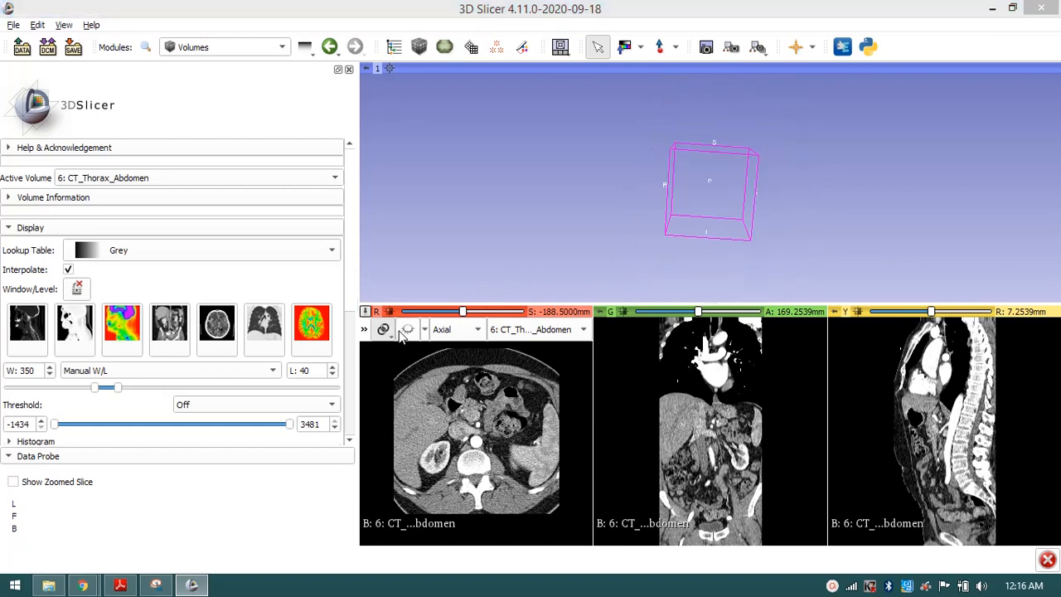
Use the coronal view's visibility toggle to display the linked axial, coronal and sagittal slices in the 3D view
mouse_move(597, 312)
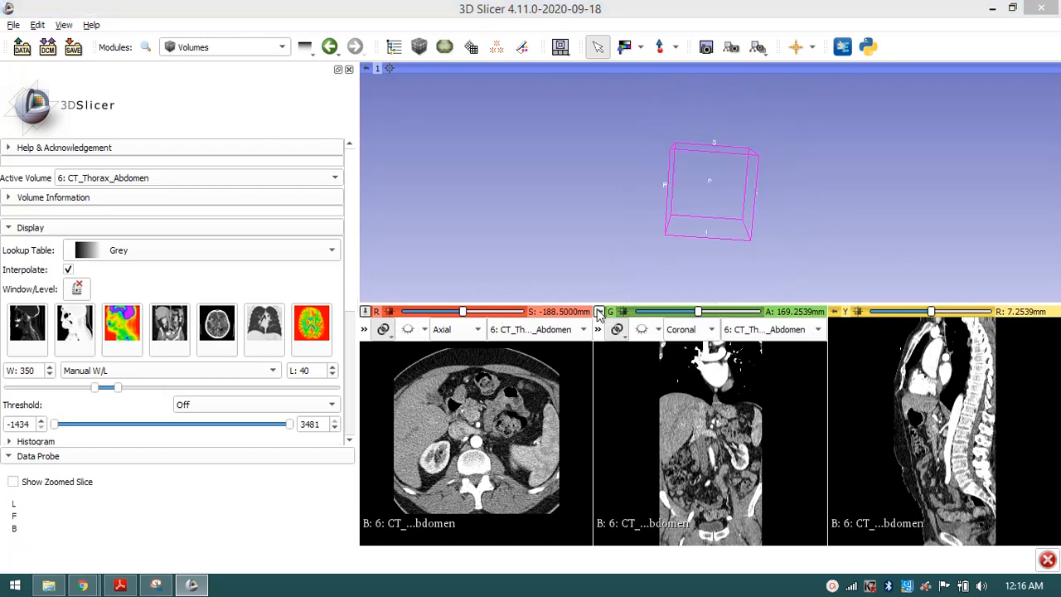
left_click(642, 331)
mouse_move(863, 316)
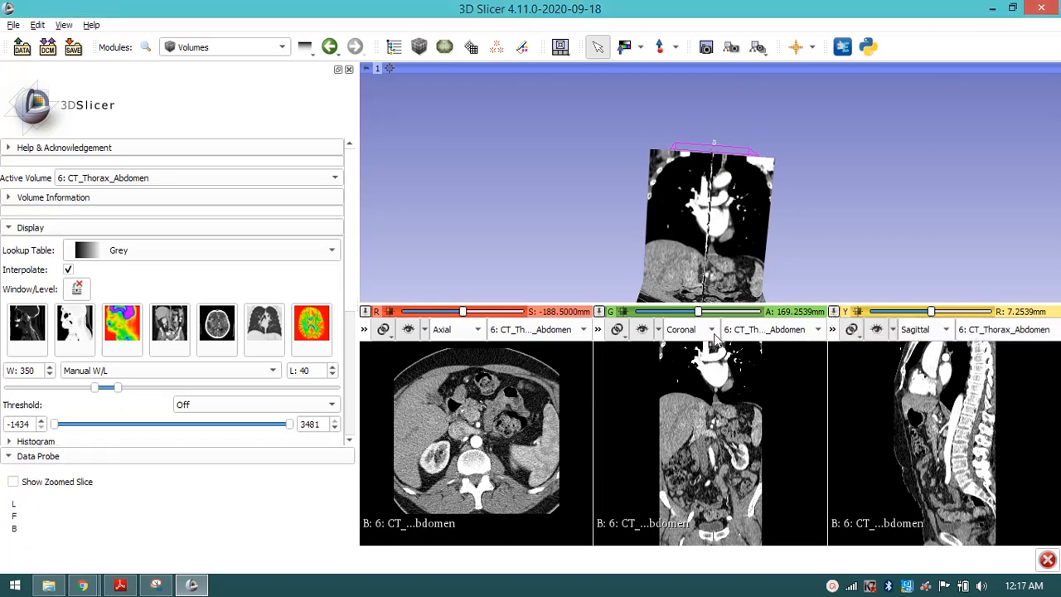
left_click(640, 331)
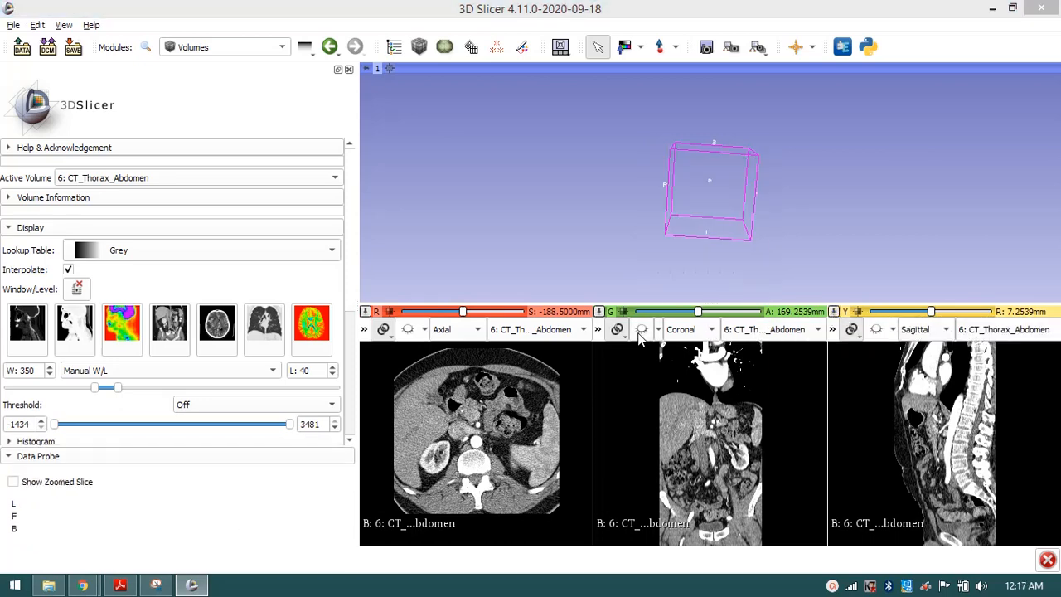
left_click(640, 331)
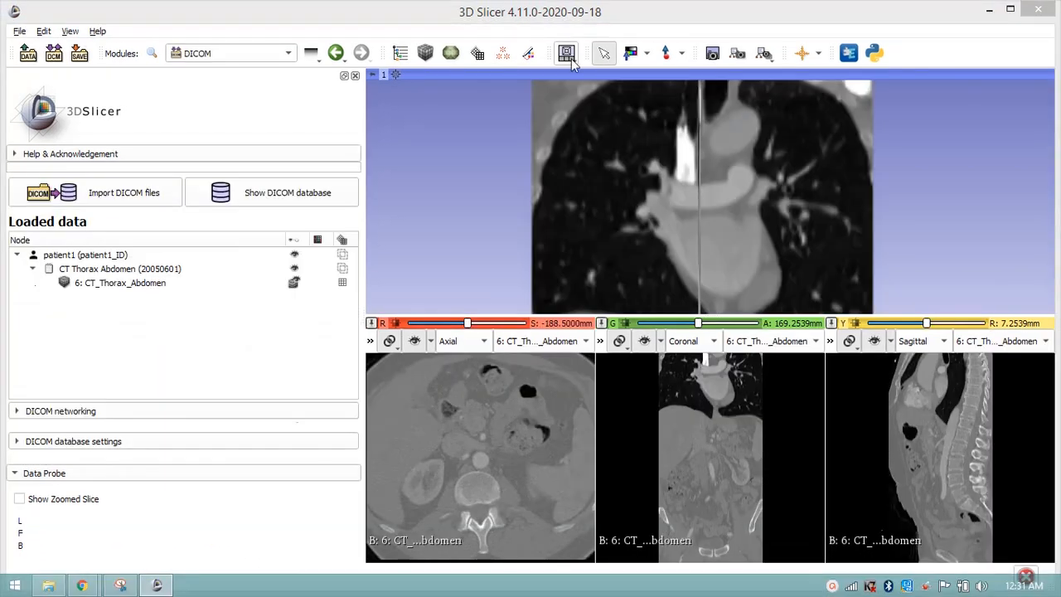
Switch the view layout to Conventional Widescreen and adjust the 3D view
left_click(570, 58)
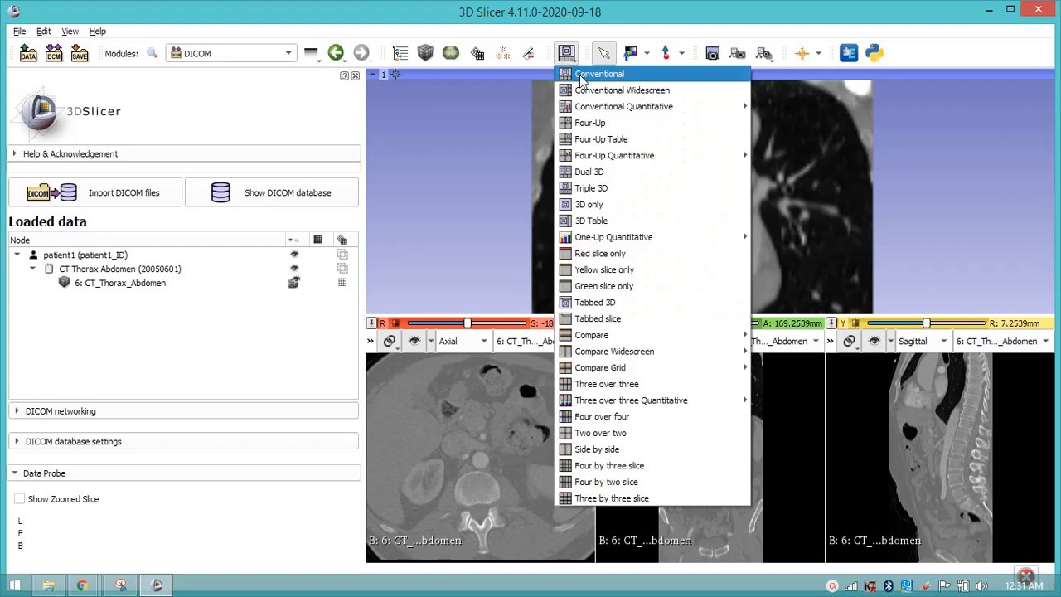
left_click(655, 90)
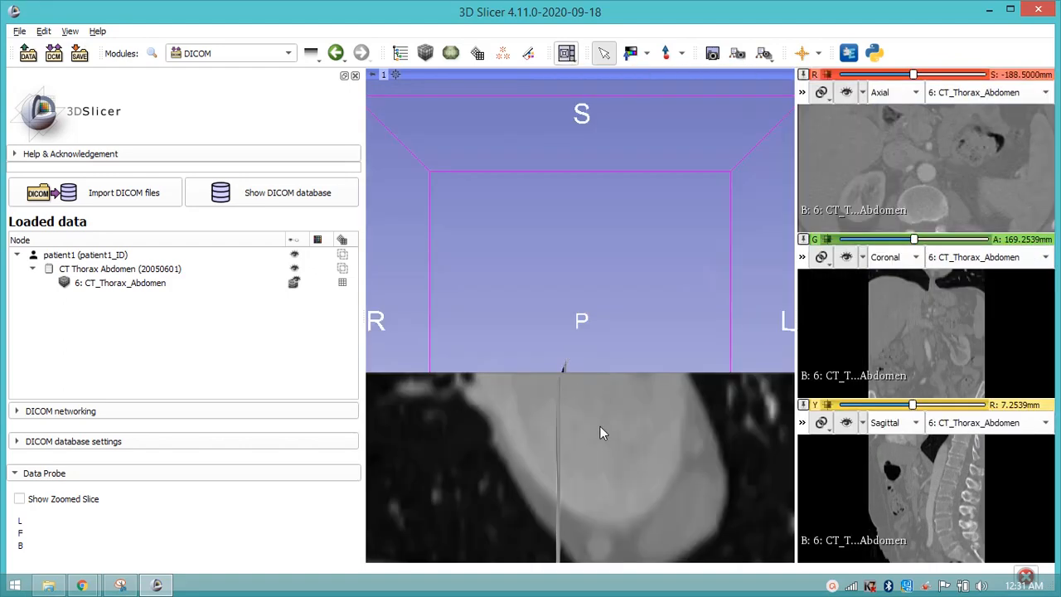
mouse_move(610, 511)
left_mouse_down()
mouse_move(610, 434)
mouse_move(593, 510)
left_mouse_up()
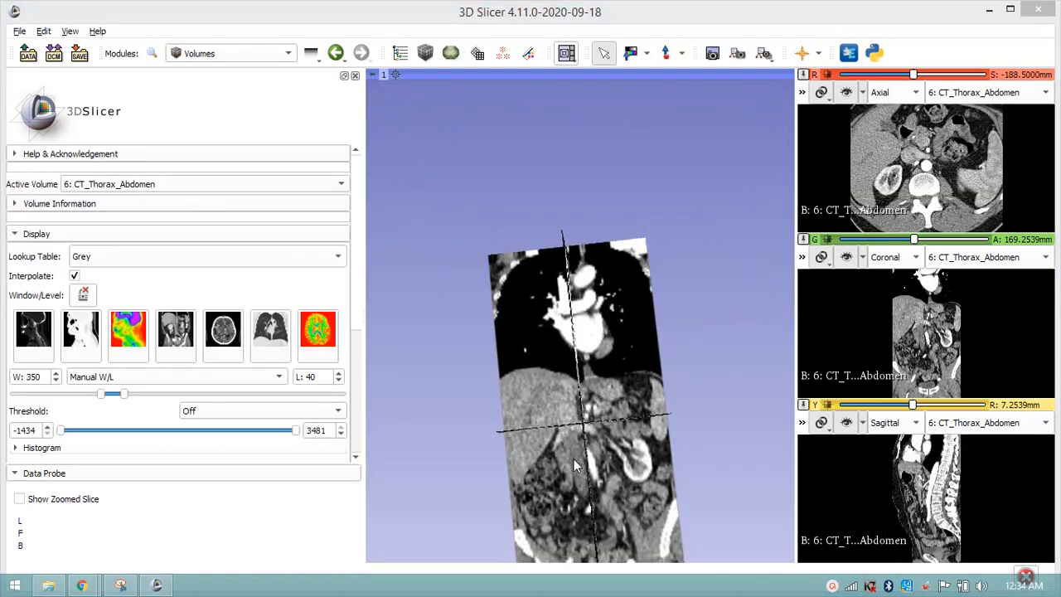
Rotate the slices to a side view, pin the 3D view controls and center the 3D view on the scene
left_click_drag(551, 463, 601, 325)
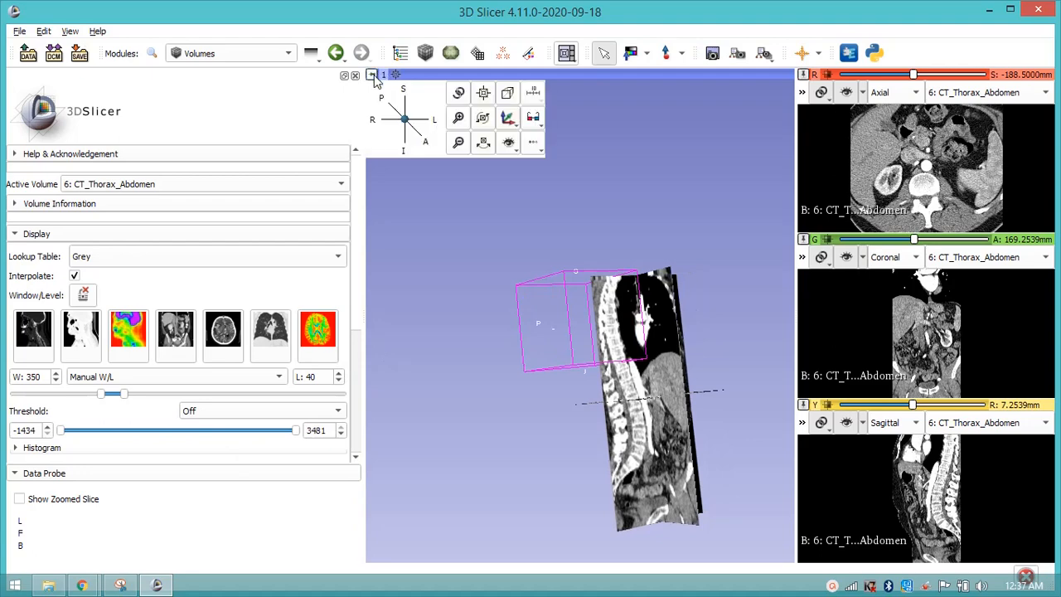
left_click(372, 76)
left_click(485, 94)
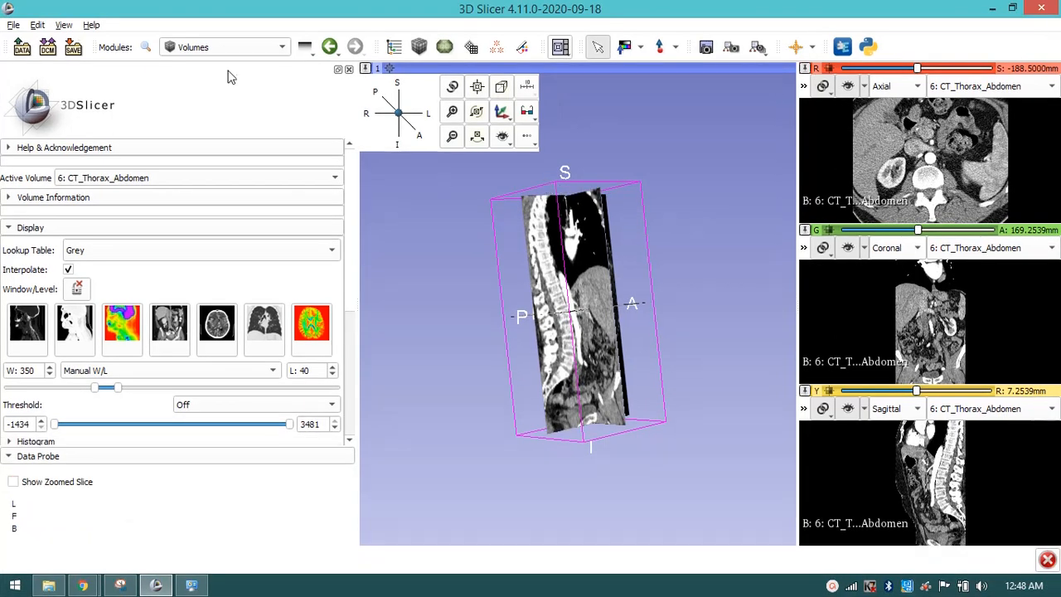
Switch to the Volume Rendering module
left_click(226, 47)
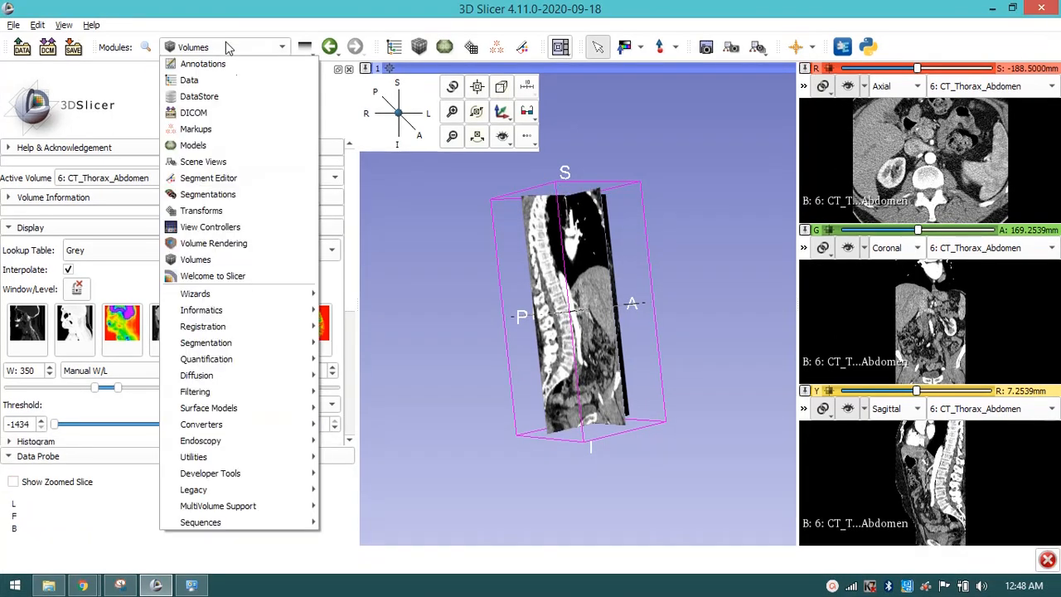
left_click(254, 241)
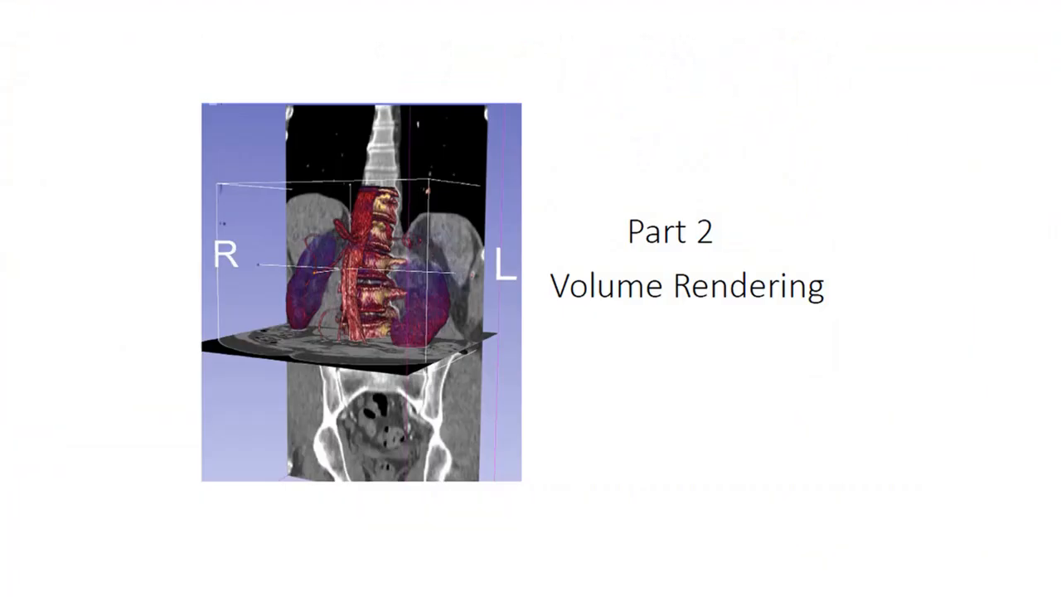
key("Right")
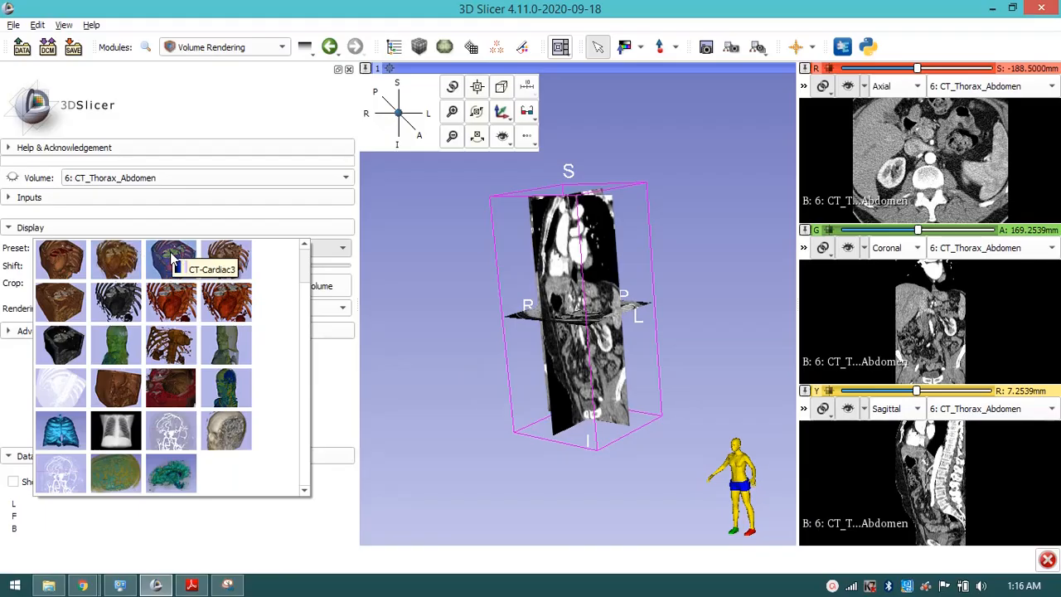
Apply the CT-Cardiac3 preset, show the volume rendering of CT_Thorax_Abdomen and view it from the patient's left side
left_click(172, 259)
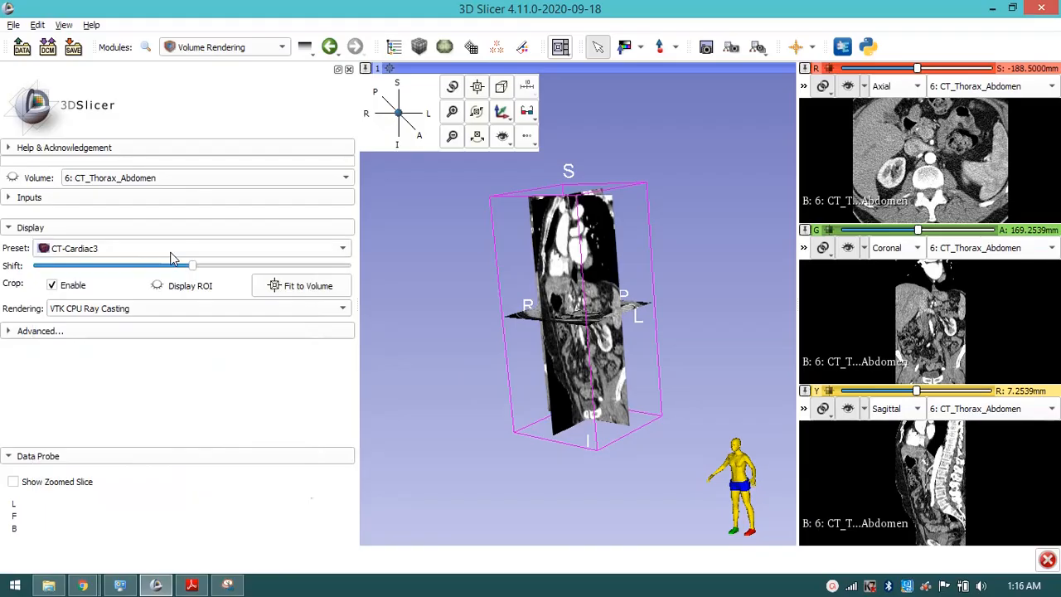
left_click(12, 177)
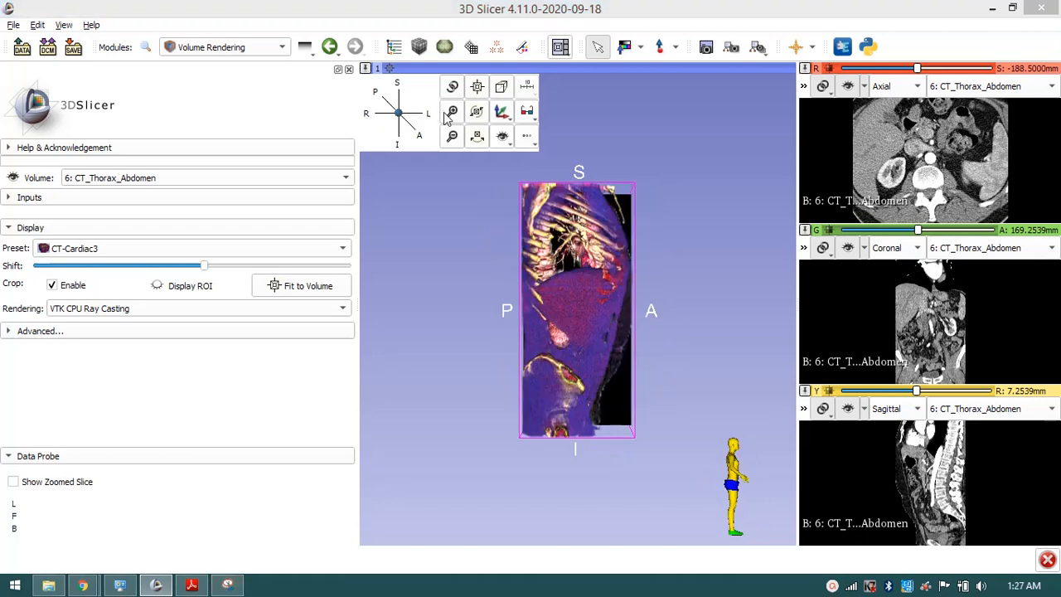
left_click(430, 116)
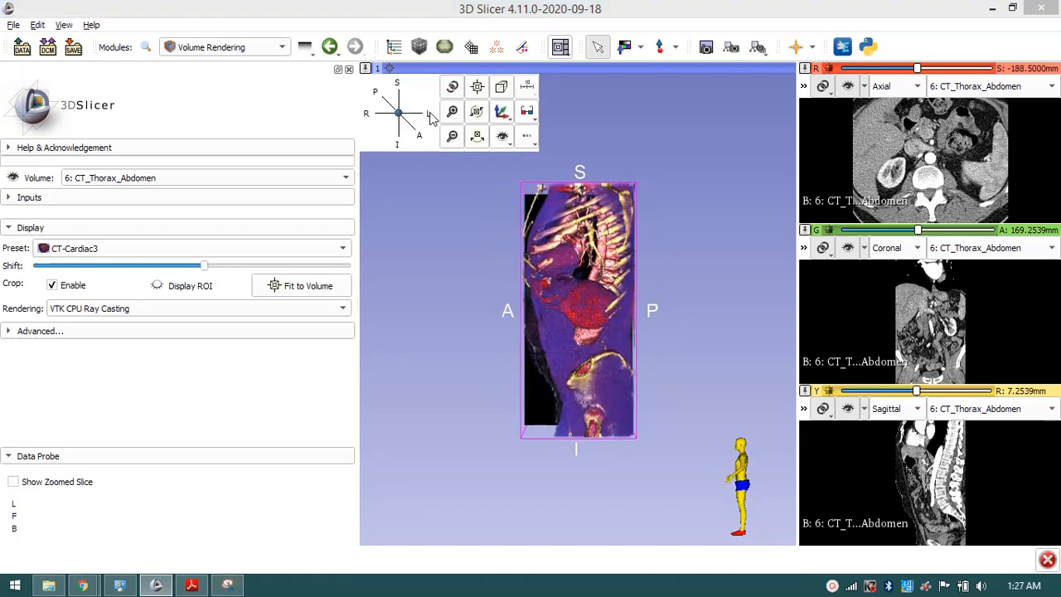
Raise the rendering's Shift slightly to strip away soft tissue and expose the bones and vessels
left_click(203, 264)
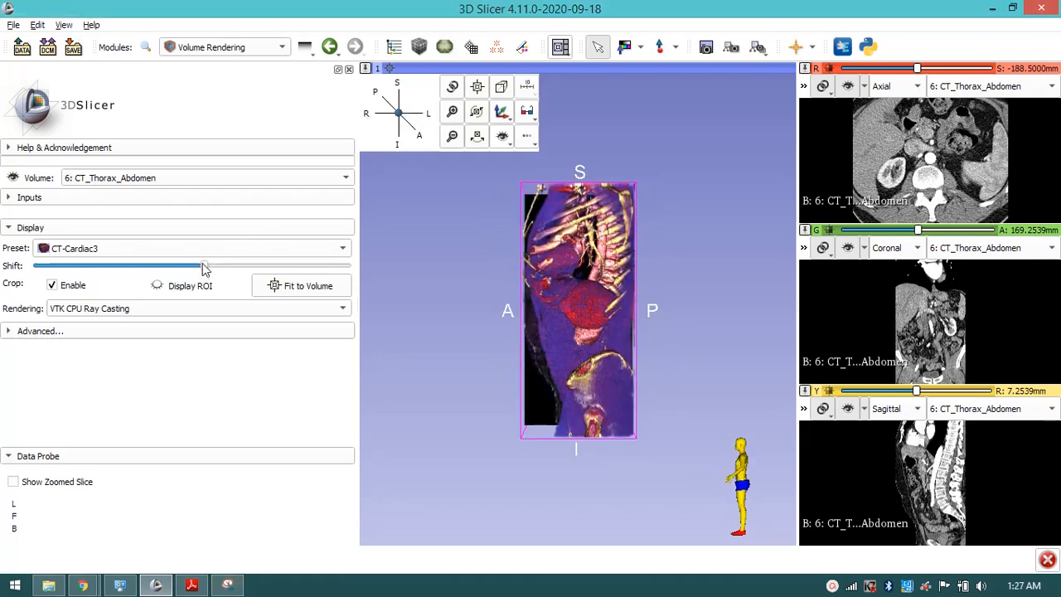
left_click_drag(203, 266, 217, 266)
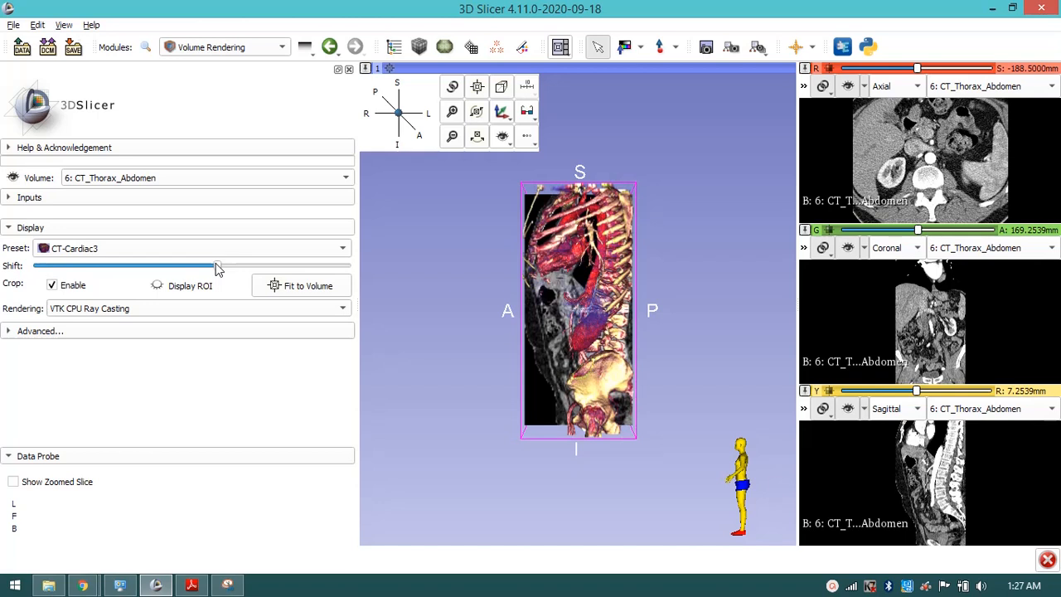
left_click_drag(217, 266, 221, 266)
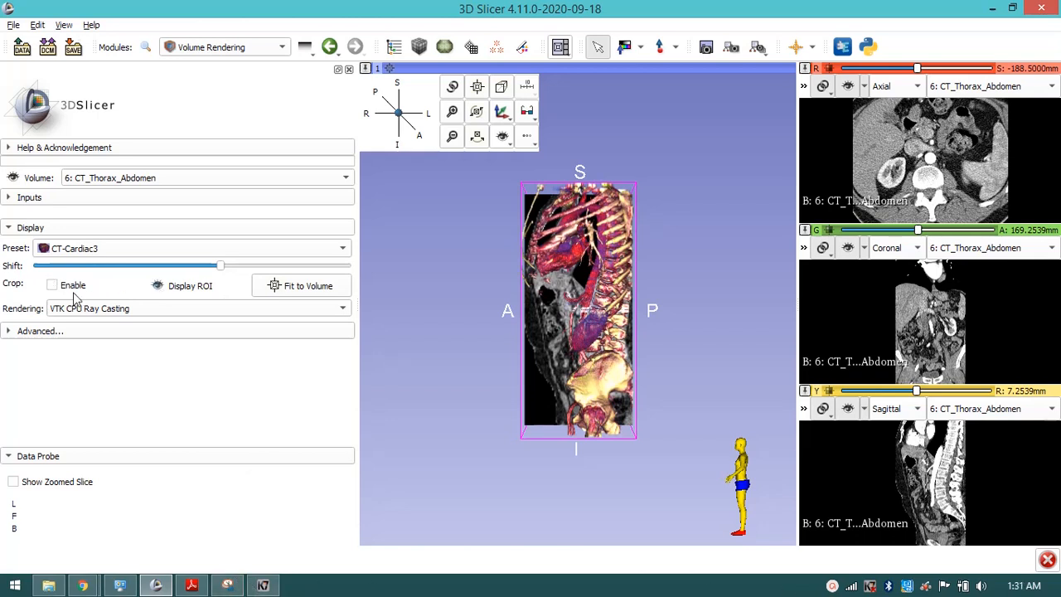
Display the crop ROI box with cropping disabled, and toggle the linked slices off and back on in the 3D view
left_click(51, 285)
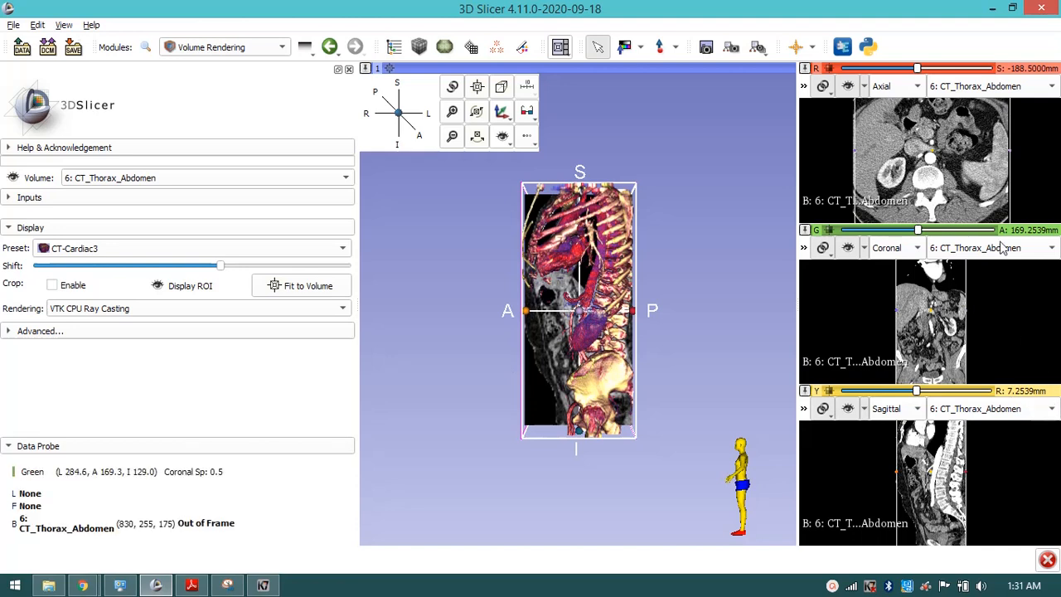
left_click(845, 89)
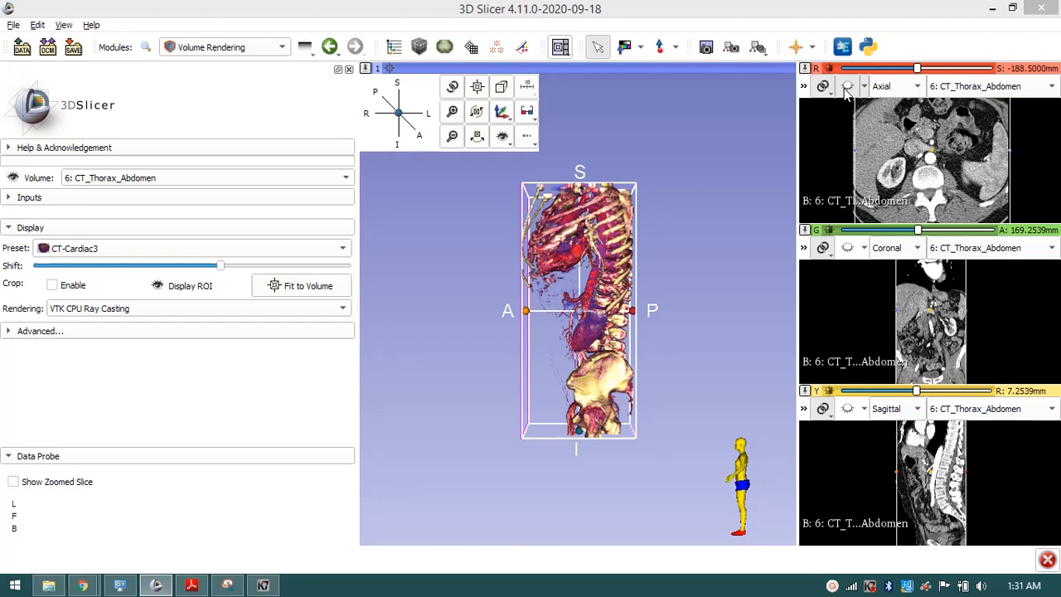
left_click(844, 89)
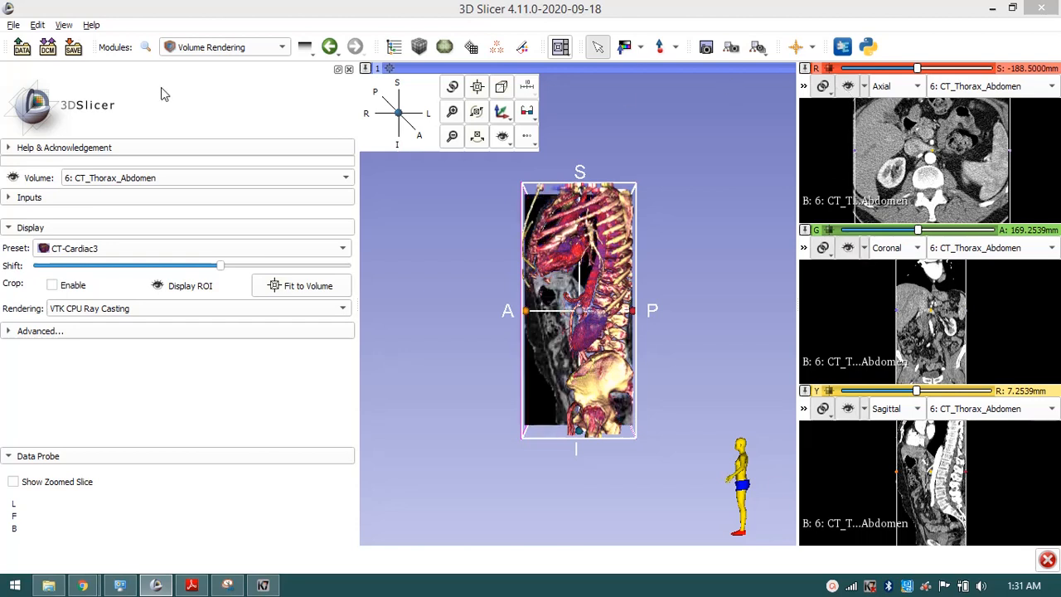
Hide the volume rendering and pull the posterior and anterior faces of the crop ROI inward around the kidneys and spine
left_click(13, 177)
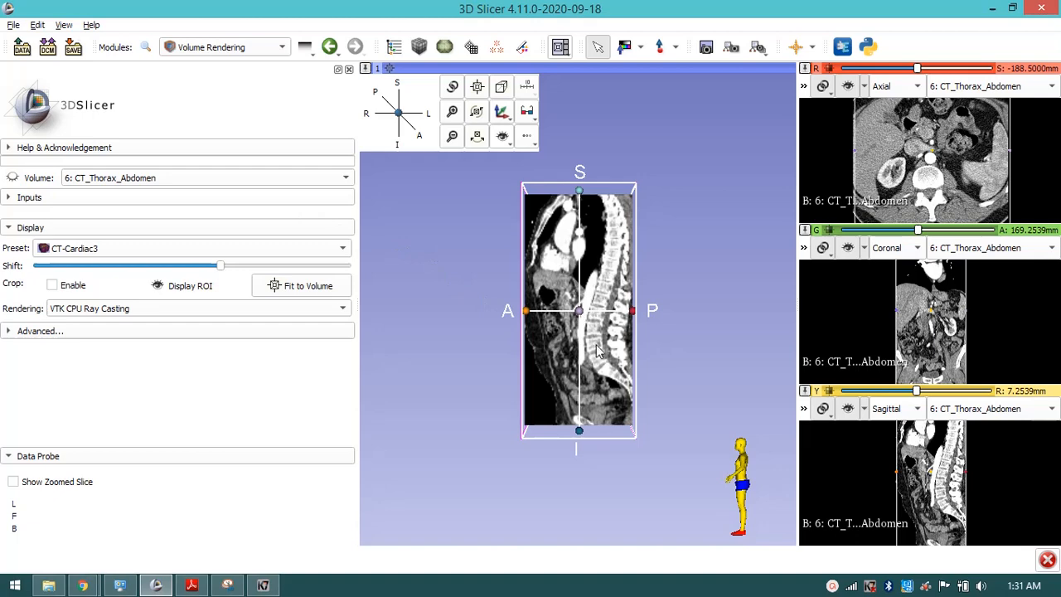
left_click_drag(593, 352, 484, 364)
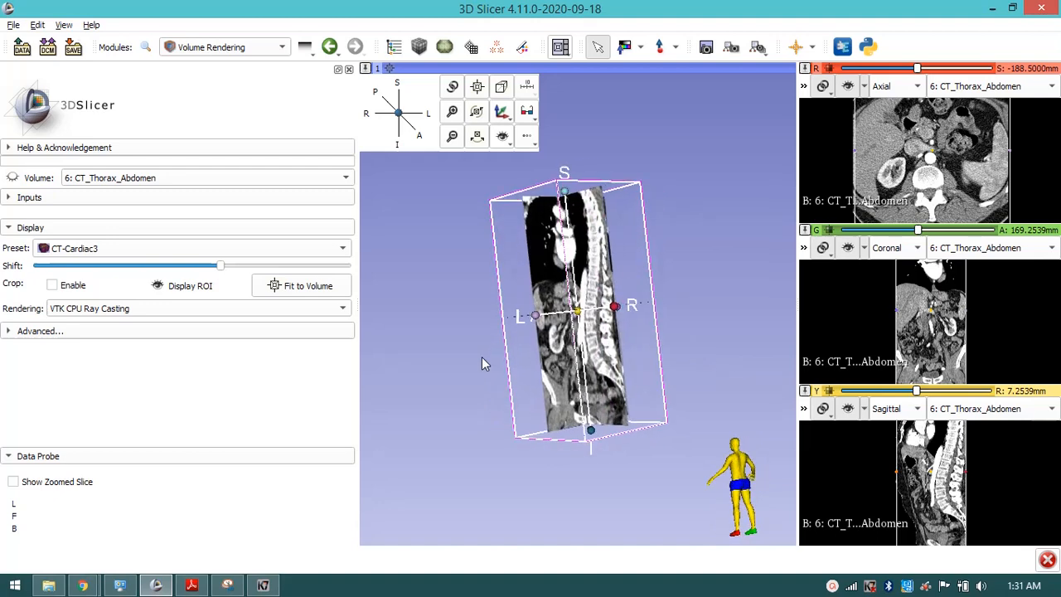
left_click_drag(626, 363, 598, 340)
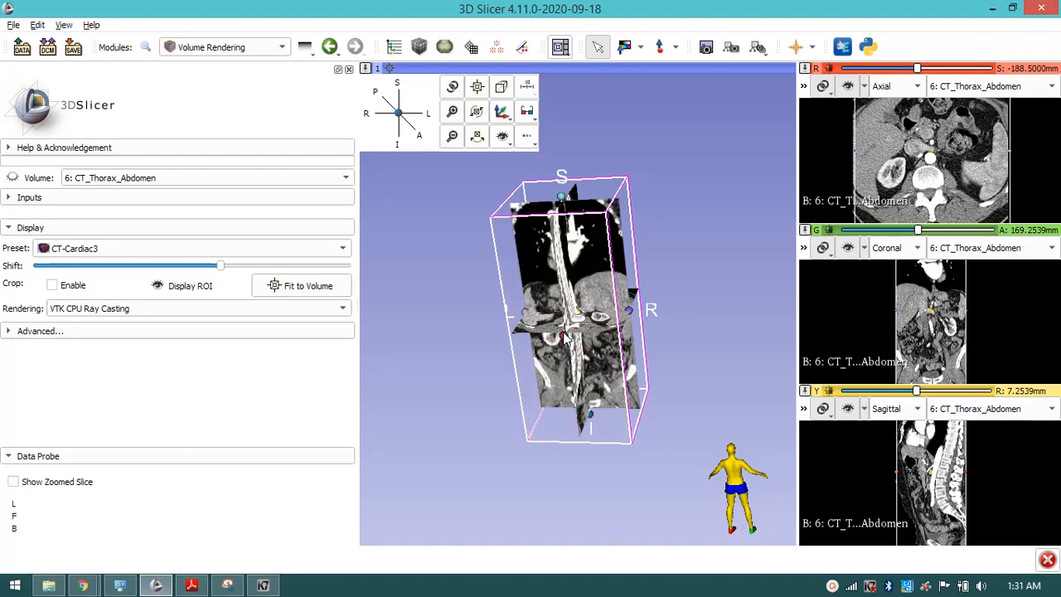
left_click_drag(583, 352, 652, 291)
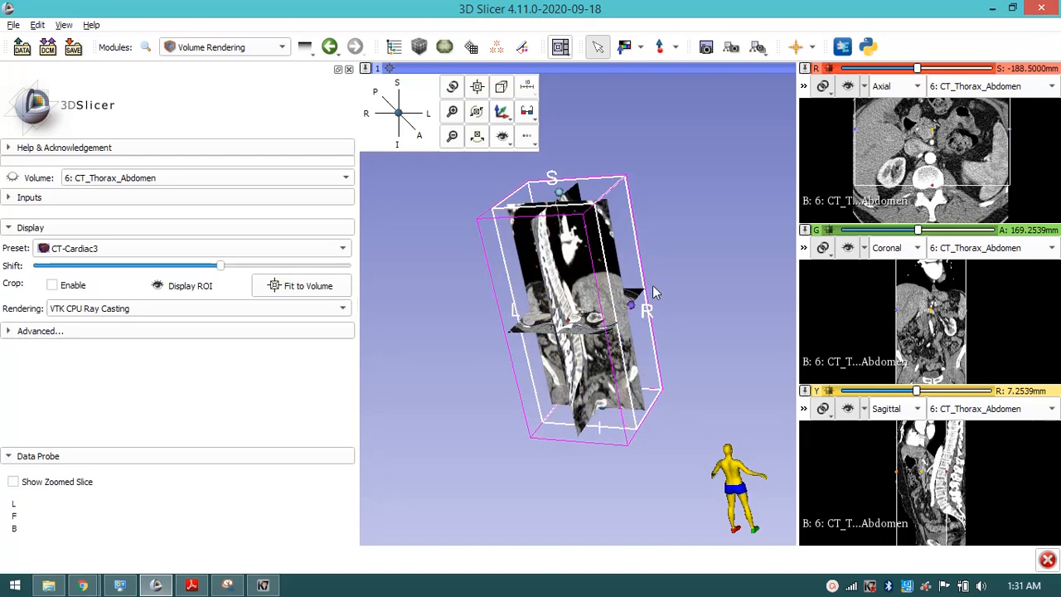
mouse_move(646, 332)
left_mouse_down()
mouse_move(696, 313)
mouse_move(633, 323)
left_mouse_up()
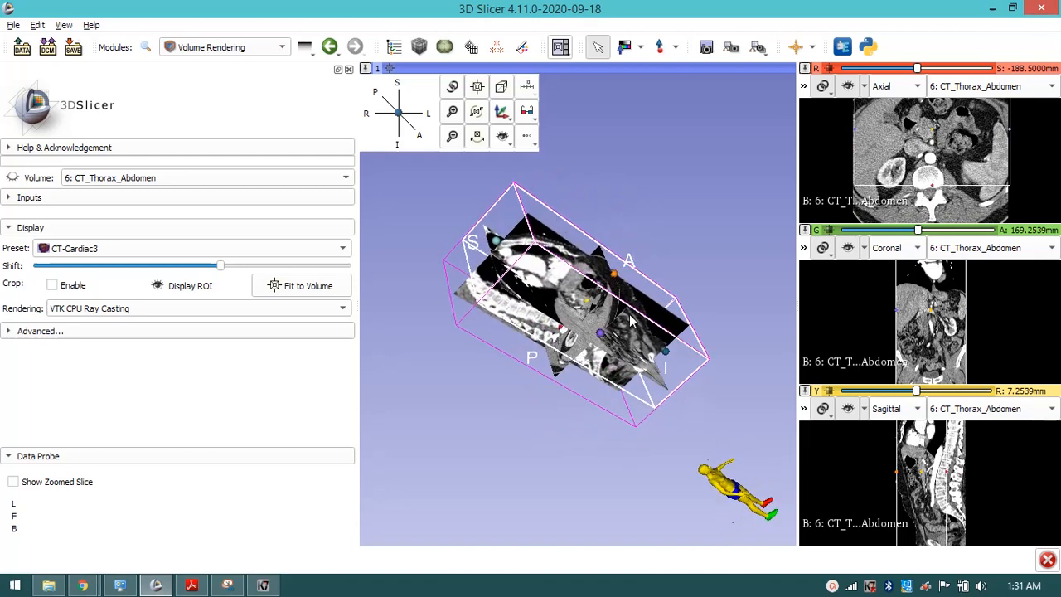
mouse_move(616, 284)
left_mouse_down()
mouse_move(527, 330)
mouse_move(633, 248)
mouse_move(608, 292)
left_mouse_up()
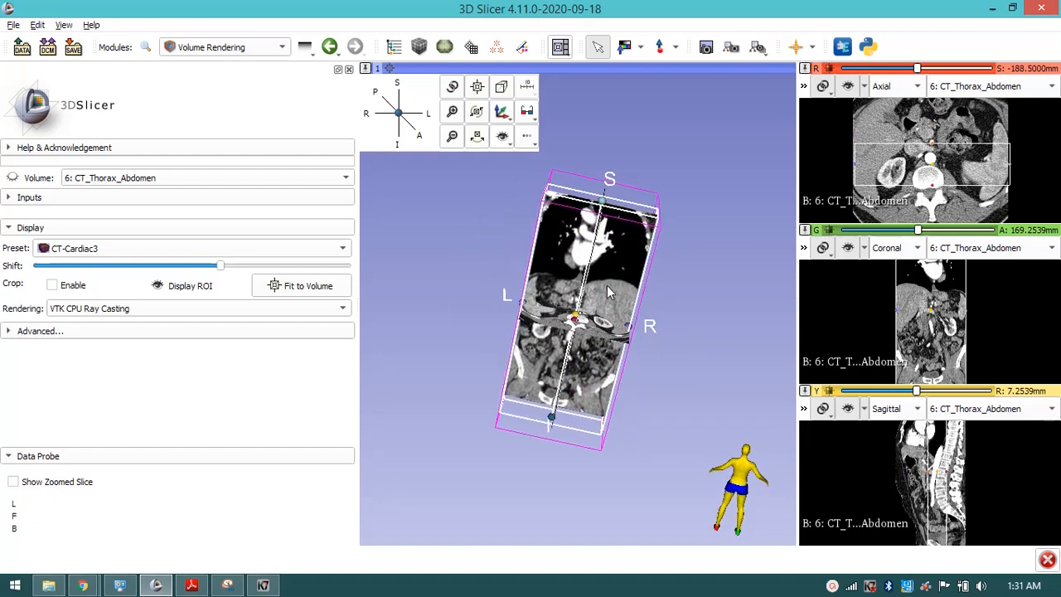
Move the ROI's right, superior and inferior faces inward to enclose the left kidney region
left_click_drag(626, 331, 580, 318)
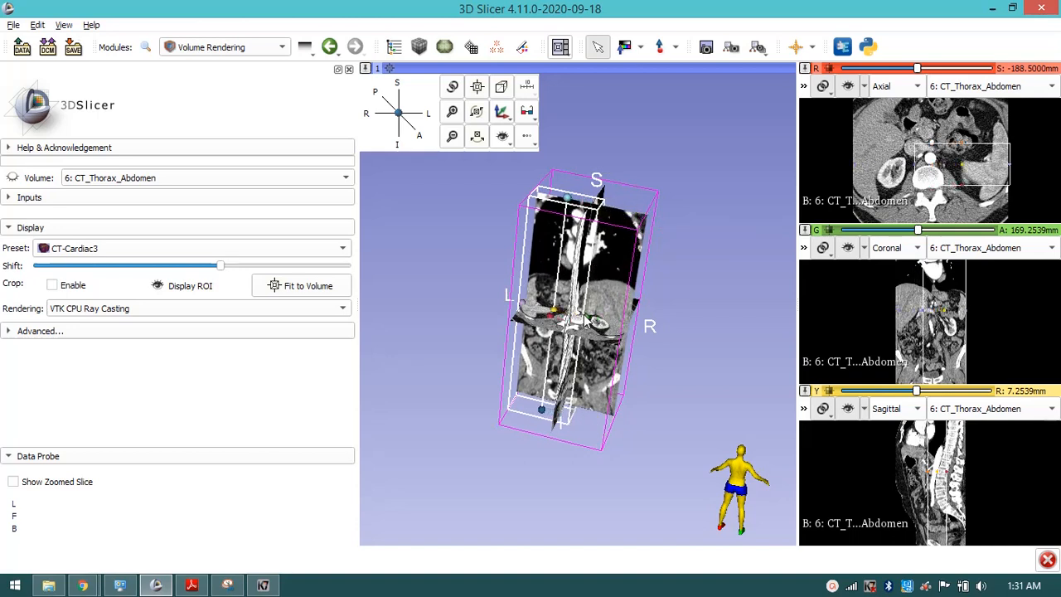
left_click_drag(566, 200, 553, 325)
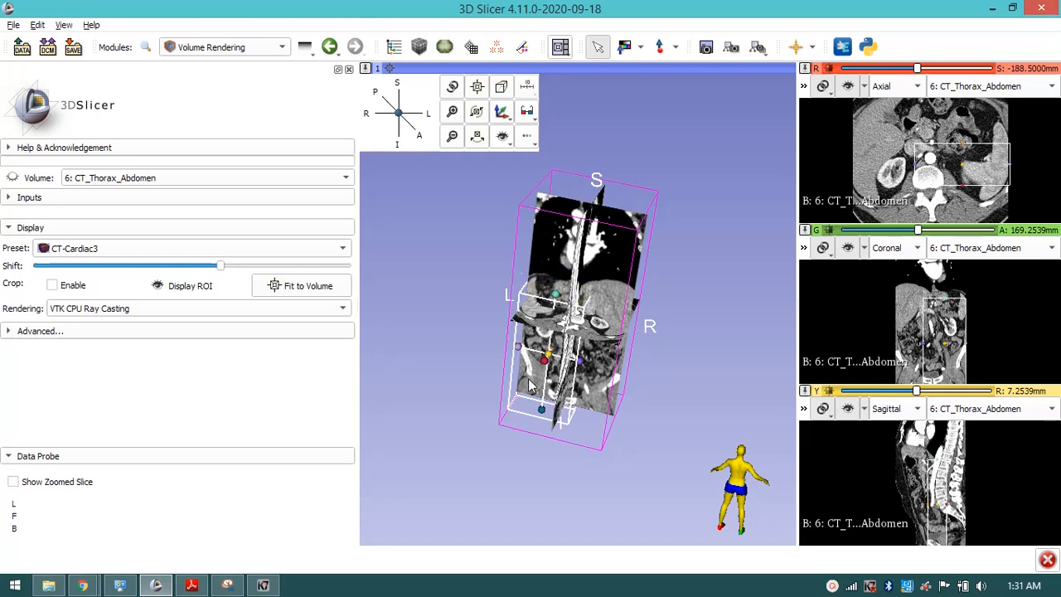
left_click_drag(541, 409, 544, 359)
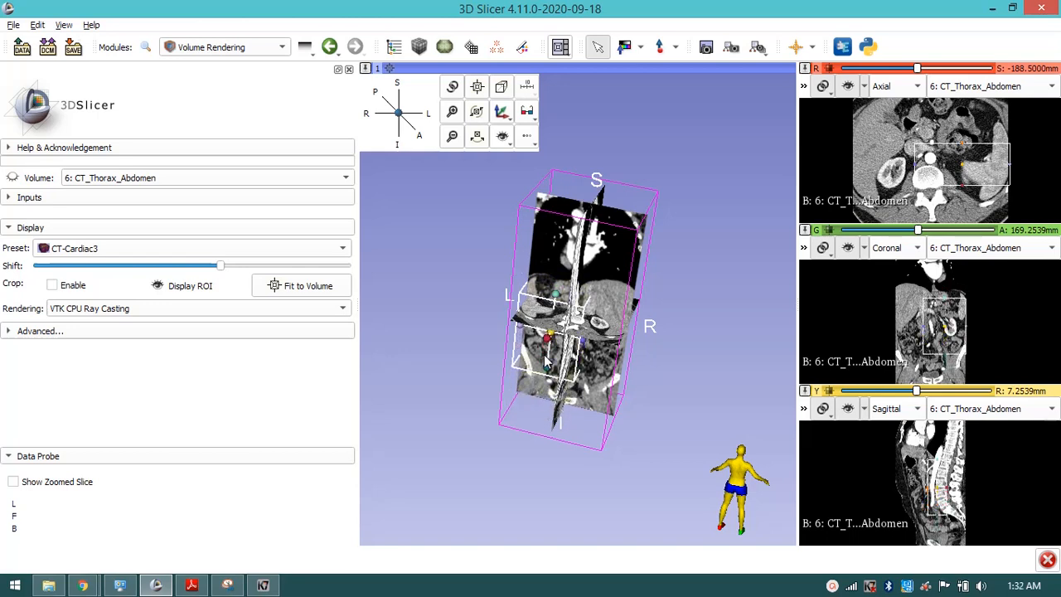
Show the volume rendering again and enable cropping to the ROI
left_click(13, 177)
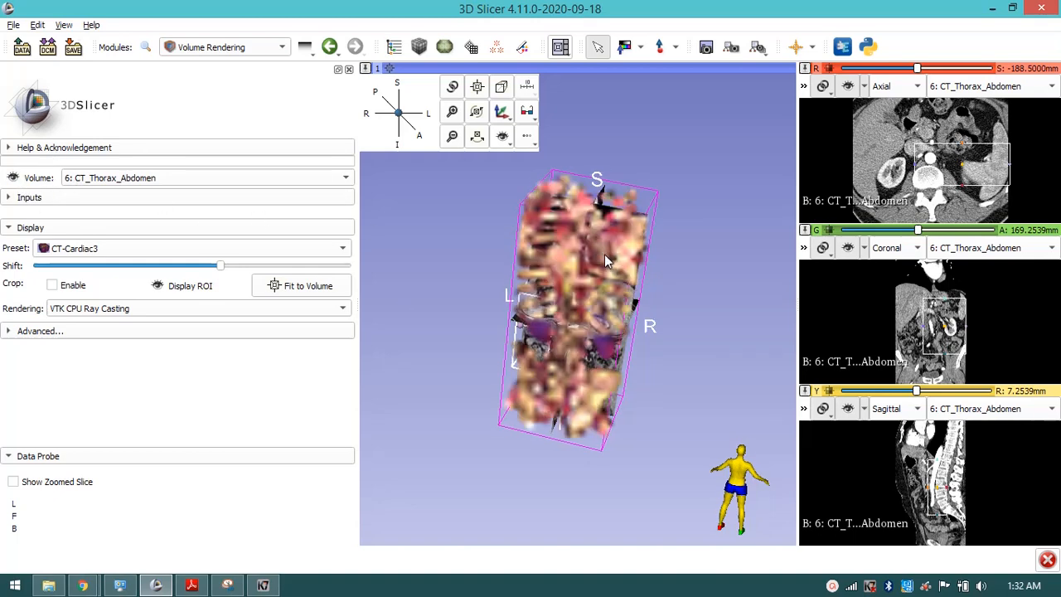
left_click_drag(604, 255, 610, 239)
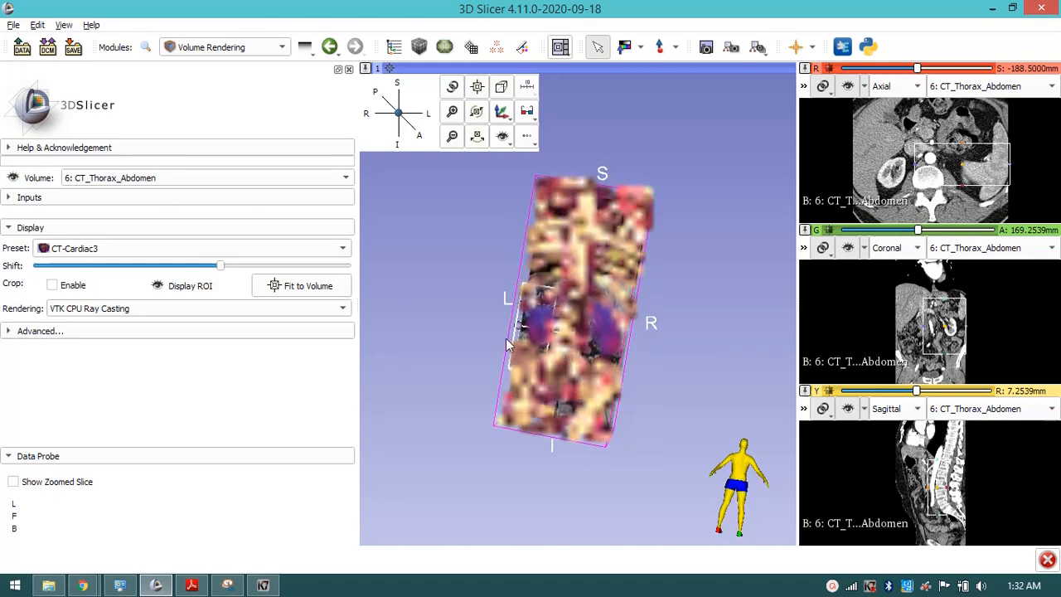
left_click(52, 285)
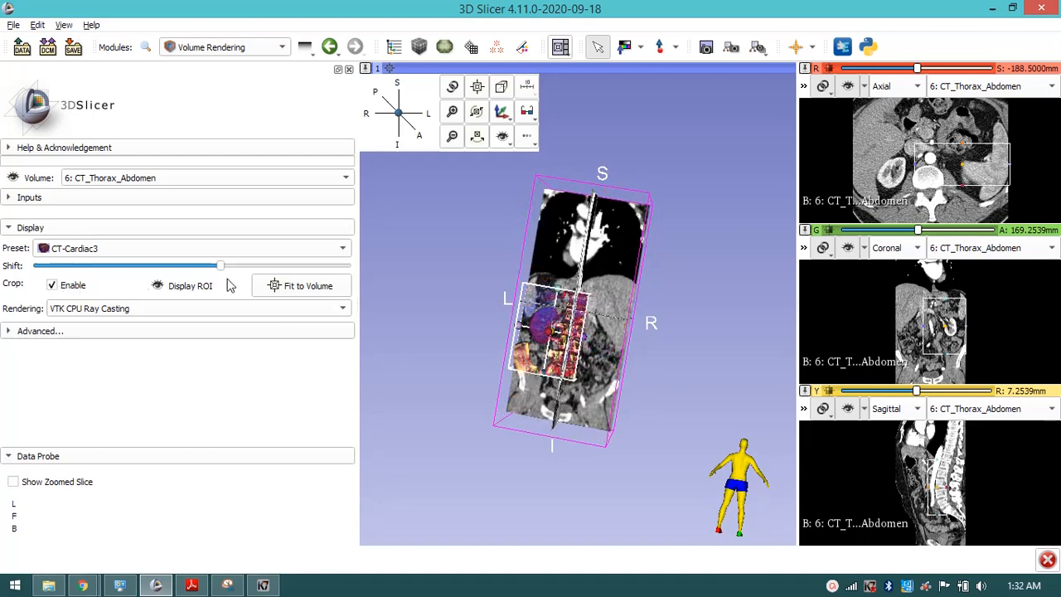
Lower the Shift slightly to bring out the left kidney, and extend the ROI's inferior face a little downward
left_click_drag(564, 339, 552, 377)
left_click_drag(221, 267, 214, 268)
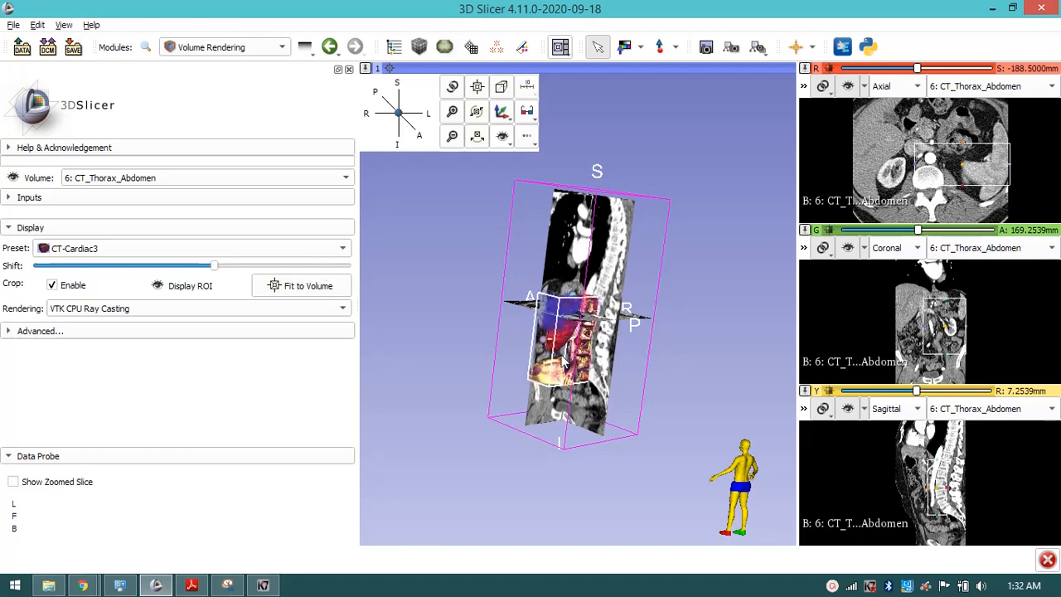
left_click_drag(542, 335, 494, 336)
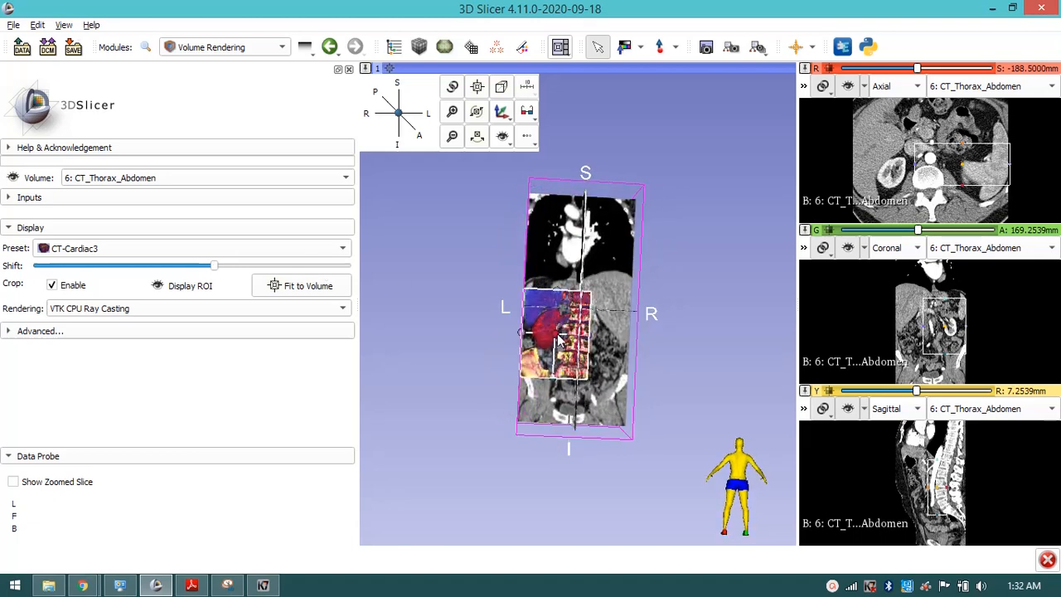
left_click_drag(543, 342, 716, 341)
left_click_drag(525, 381, 591, 392)
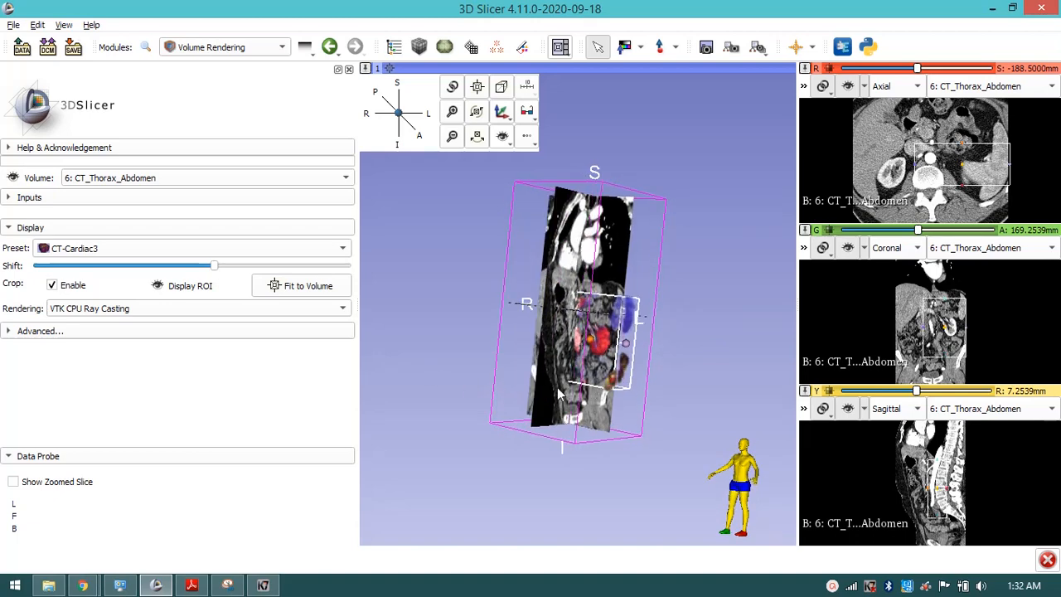
left_click_drag(632, 410, 478, 385)
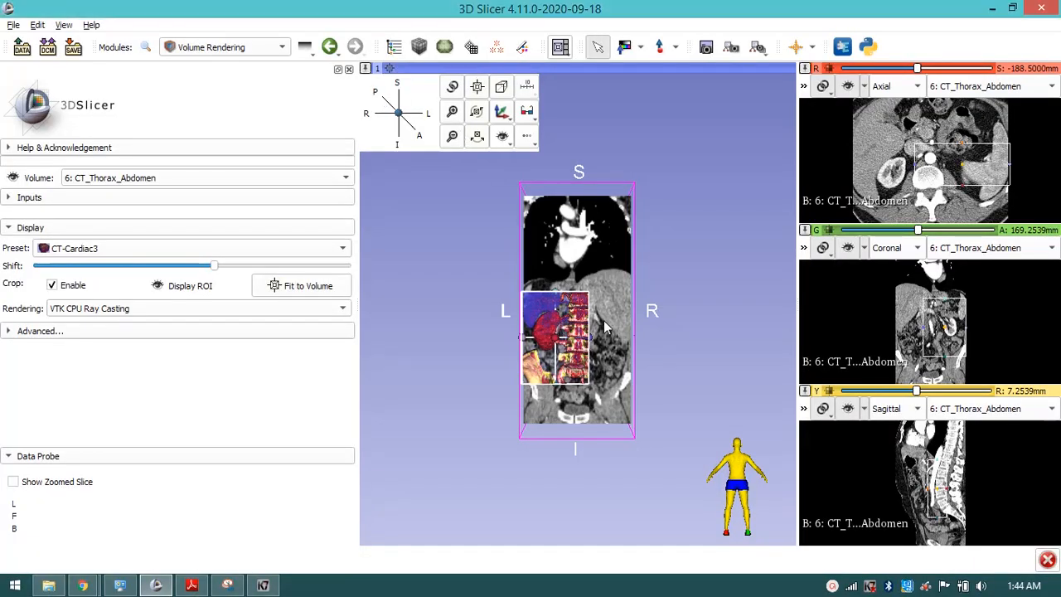
Widen the crop ROI toward the patient's right to include both kidneys, and view the rendering from the posterior side
left_click_drag(581, 318, 570, 340)
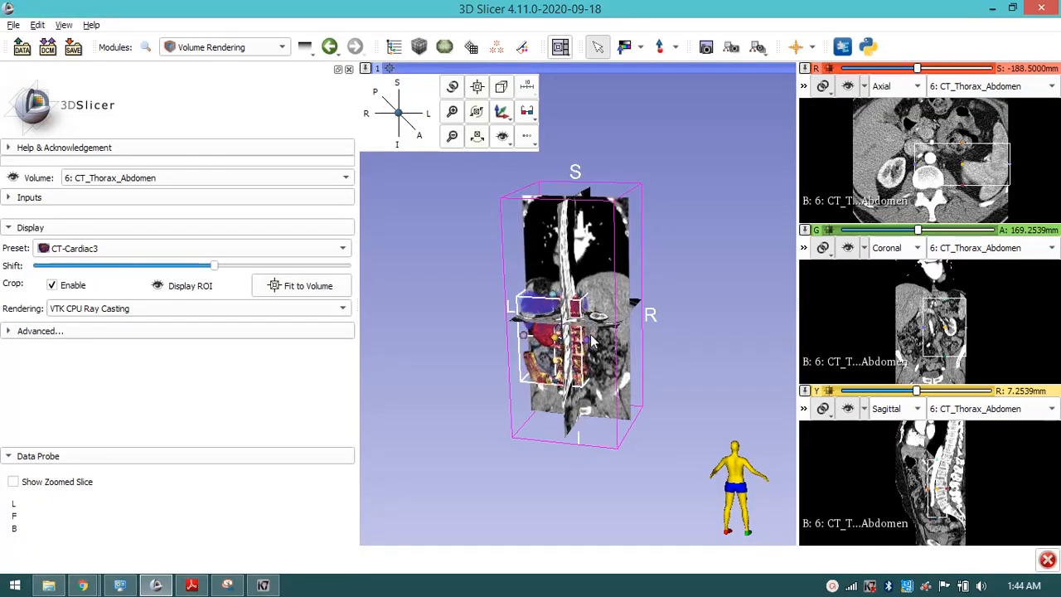
scroll(592, 338, "down", 3)
scroll(592, 338, "up", 4)
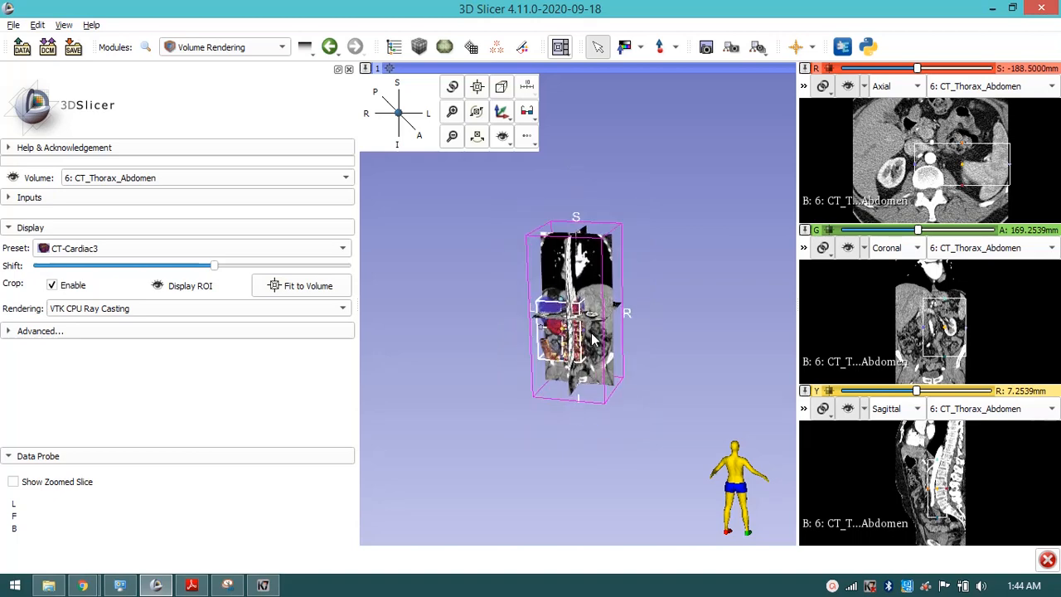
scroll(591, 338, "up", 2)
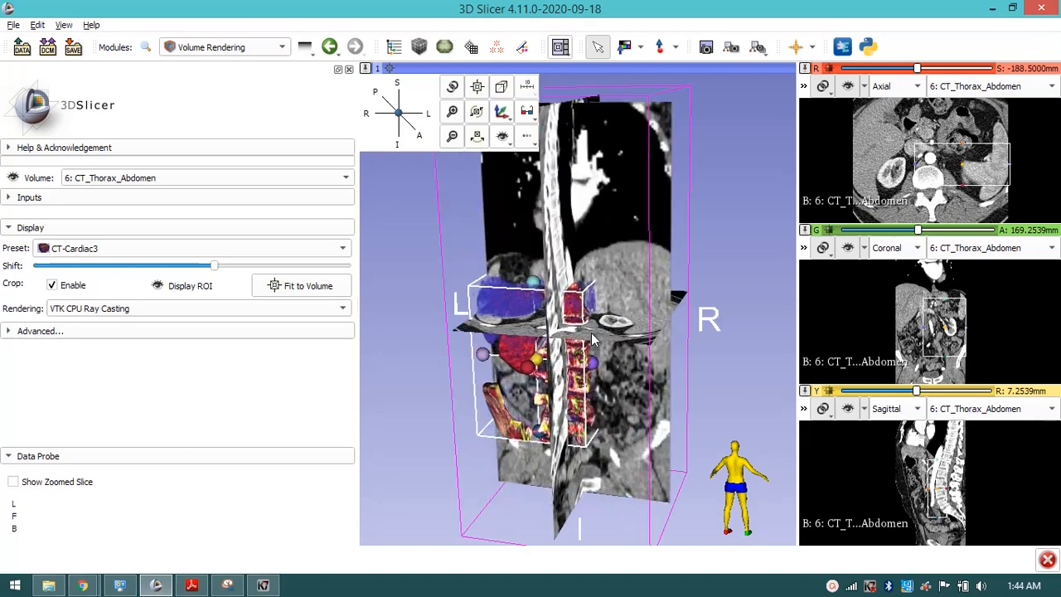
scroll(600, 375, "up", 1)
left_click_drag(599, 374, 735, 398)
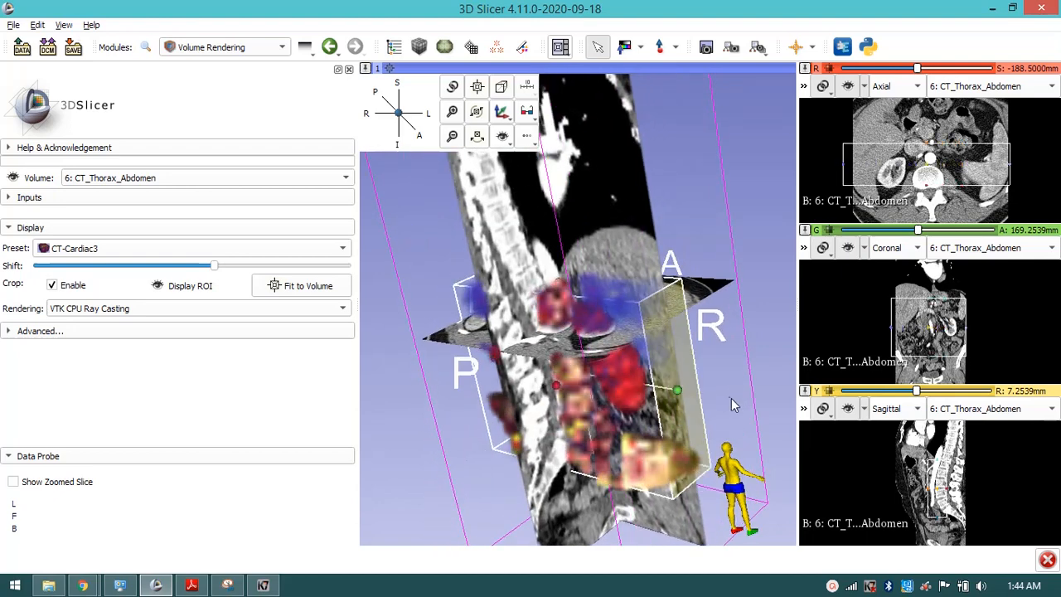
left_click_drag(626, 284, 677, 260)
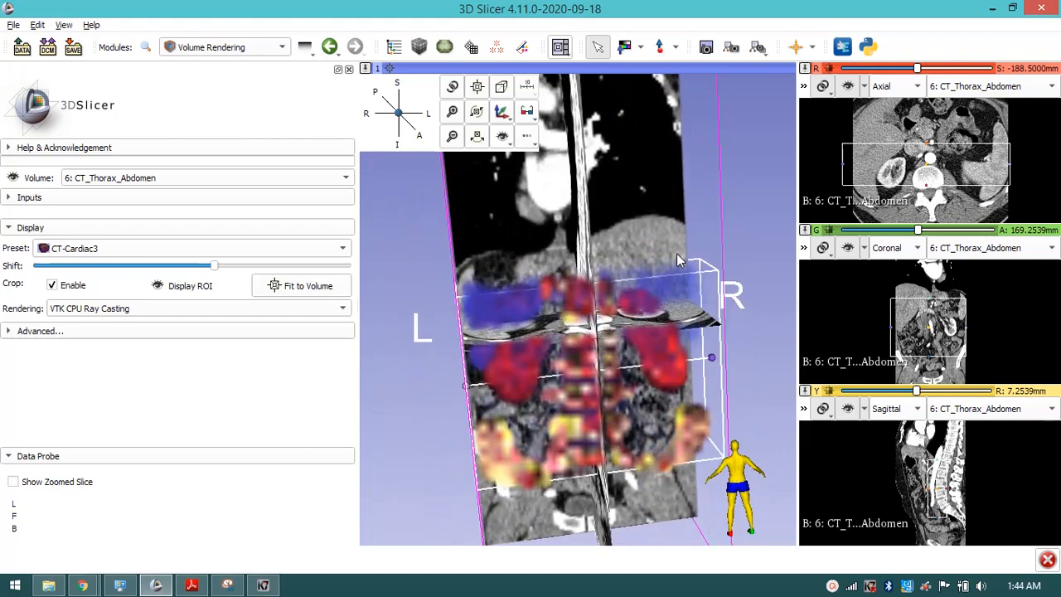
left_click(378, 97)
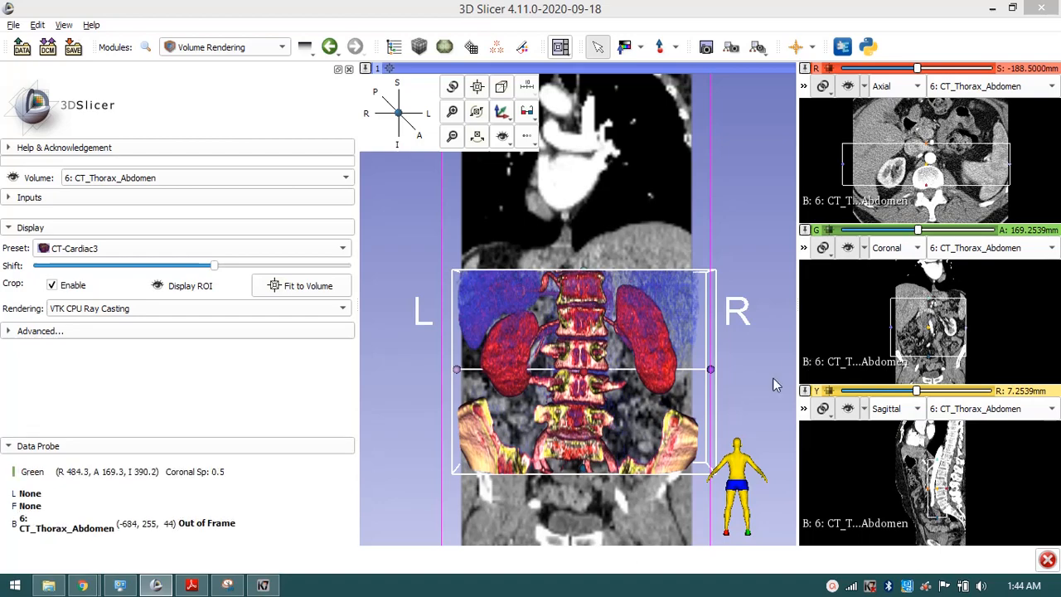
Hide the linked slices in the 3D view and rotate the cropped rendering to examine both kidneys and the spine
left_click_drag(700, 389, 663, 406)
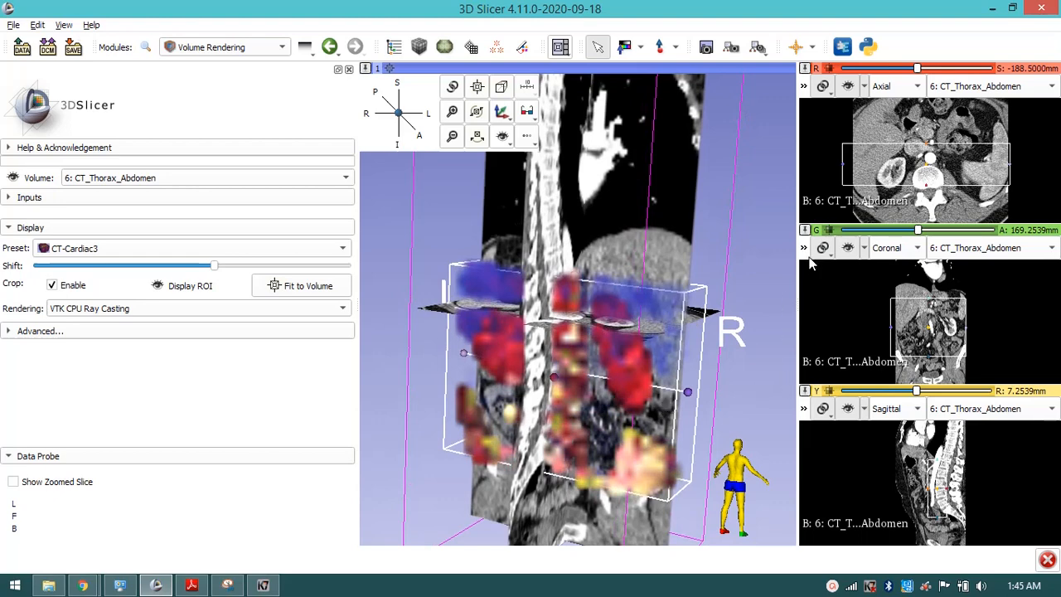
left_click(847, 249)
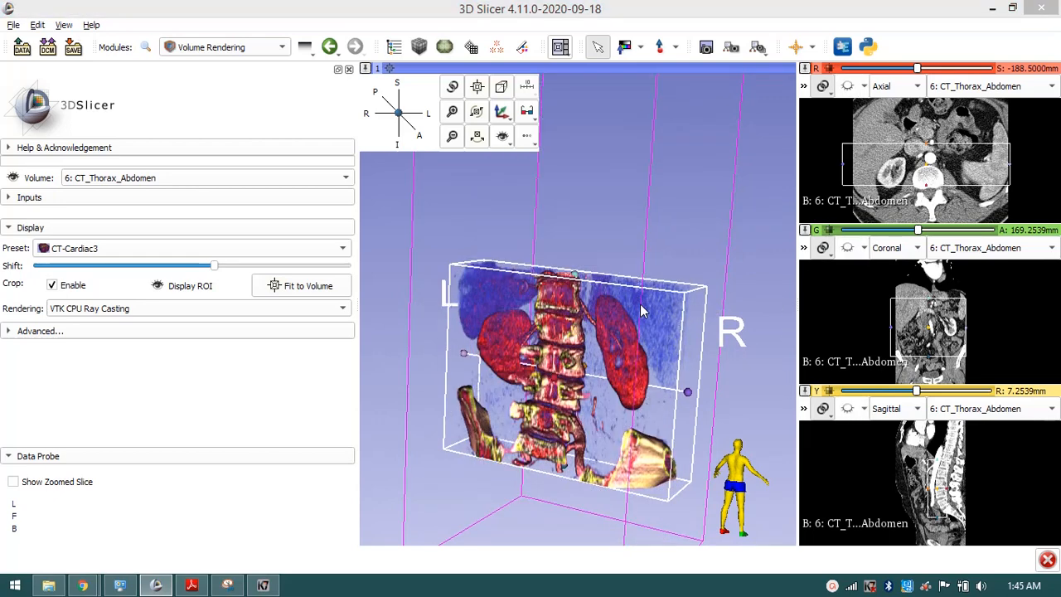
left_click_drag(643, 337, 669, 327)
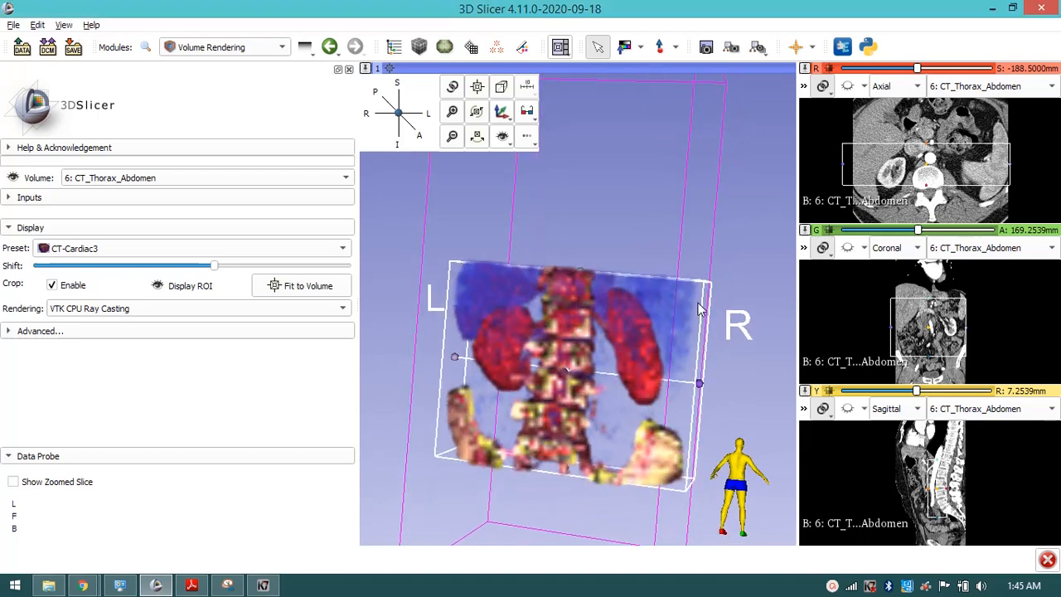
left_click_drag(662, 328, 416, 344)
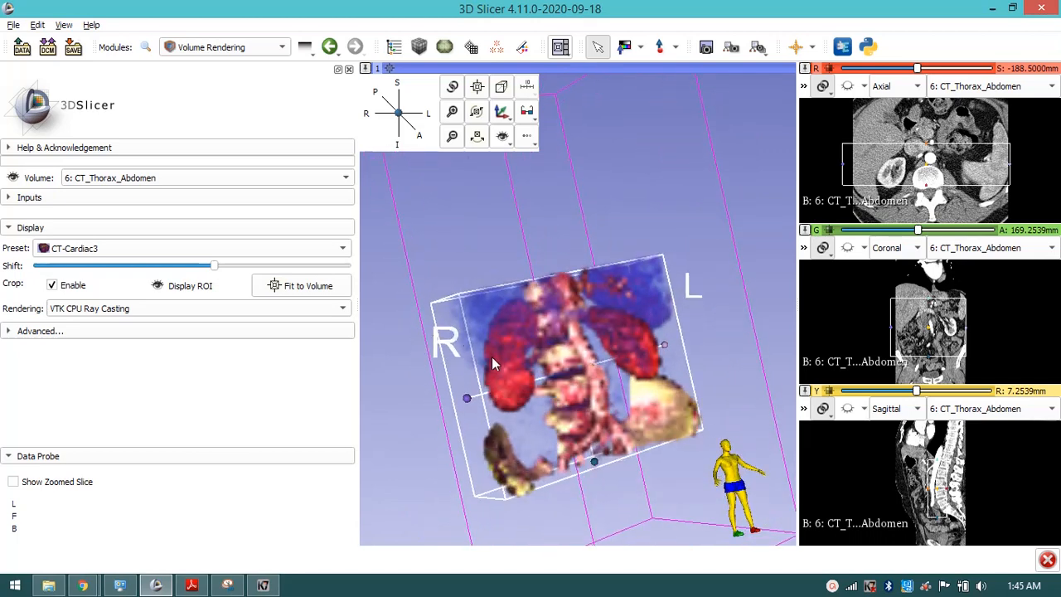
left_click(832, 585)
left_click(856, 489)
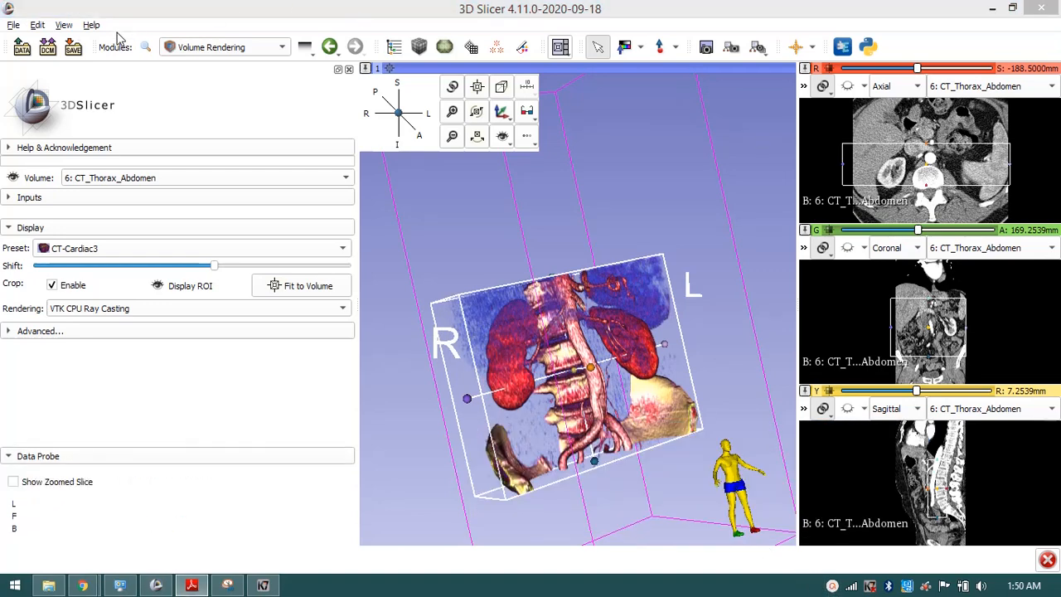
Close the current scene and discard its modifications
left_click(14, 25)
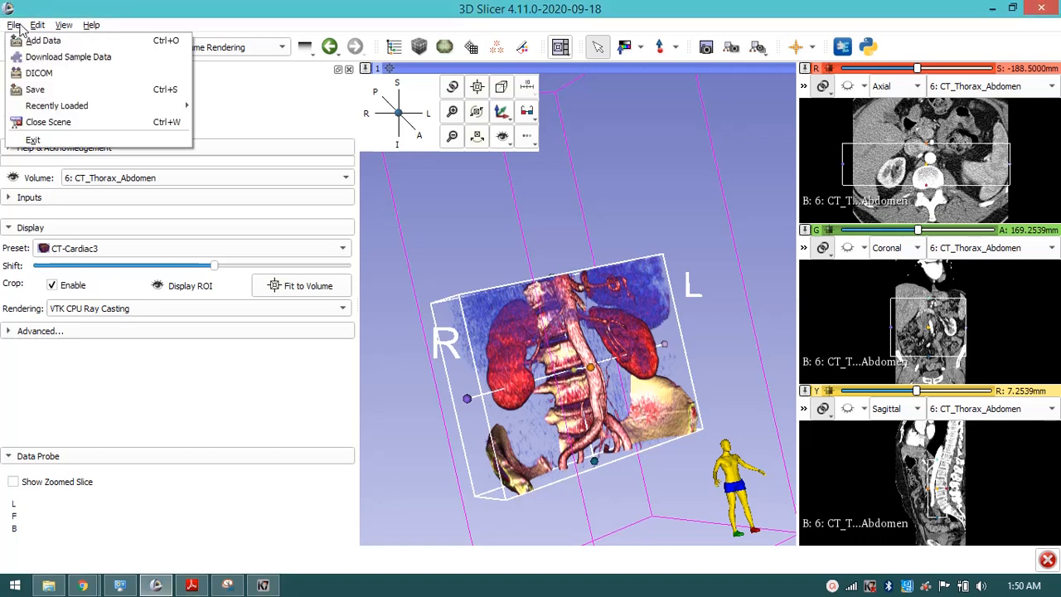
left_click(48, 123)
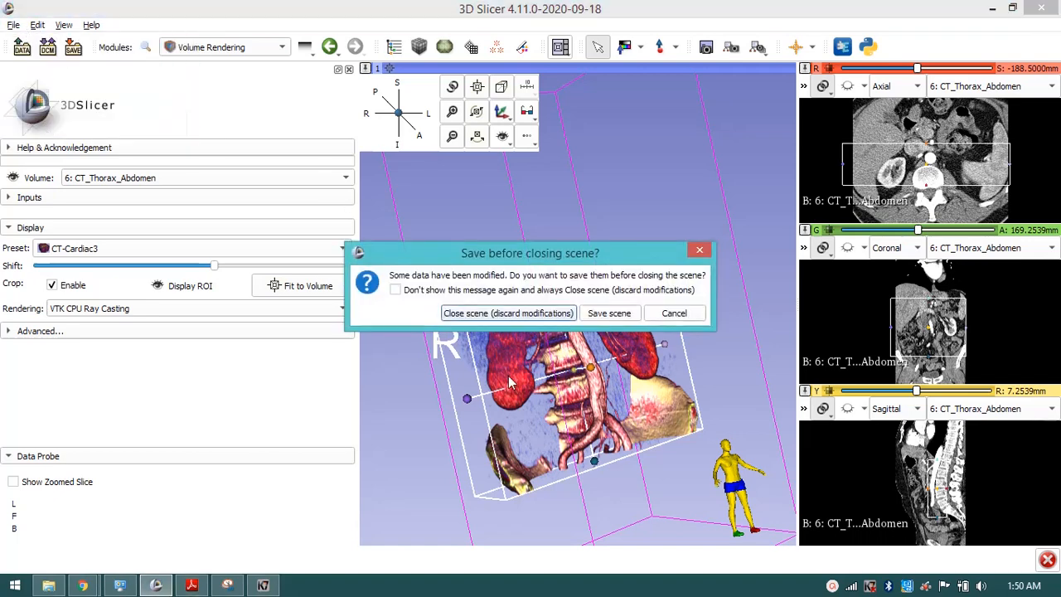
left_click(542, 316)
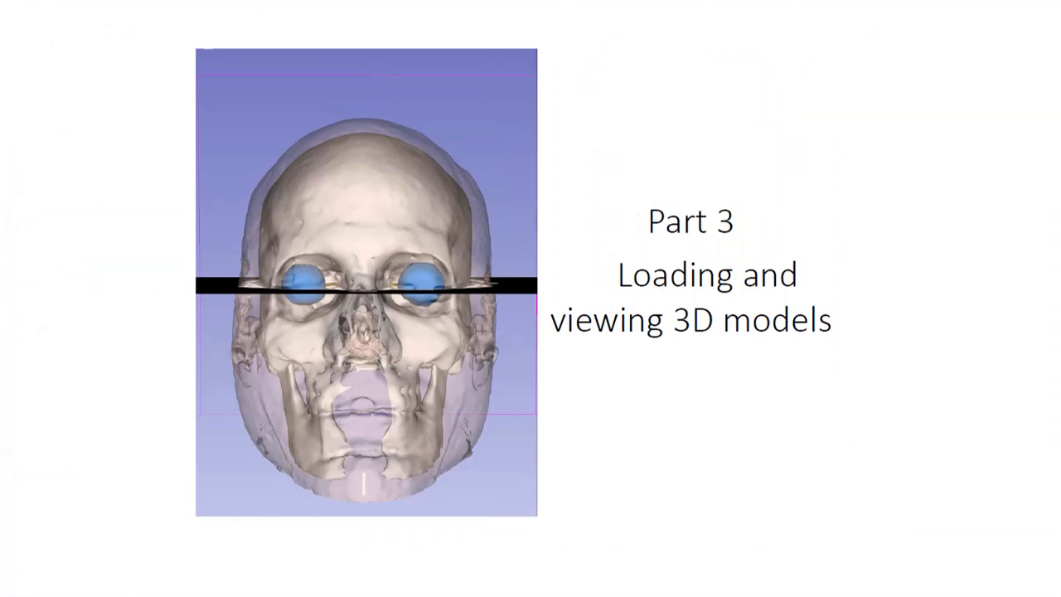
key("Right")
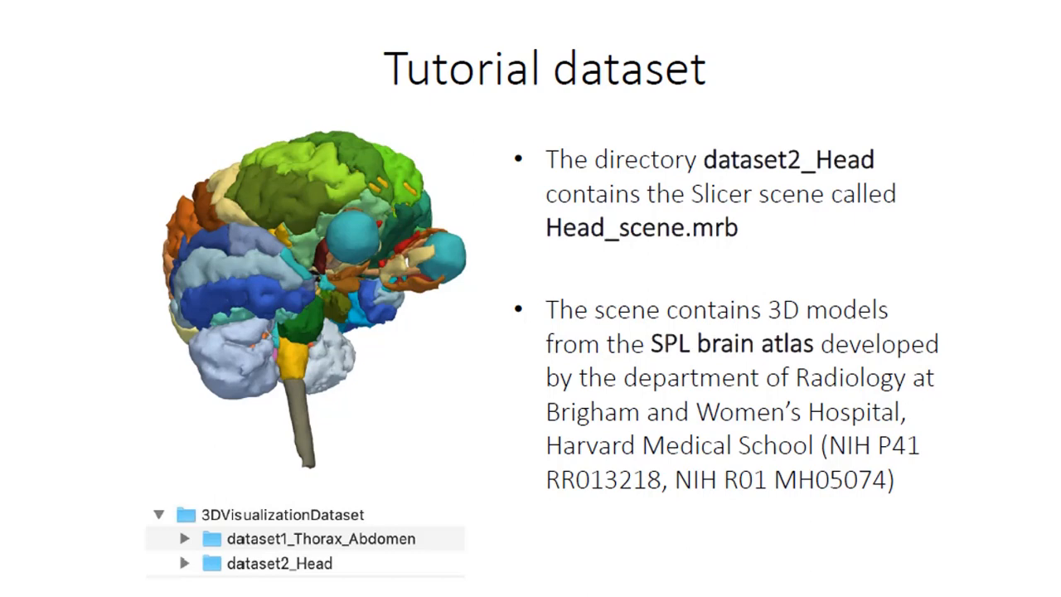
key("Right")
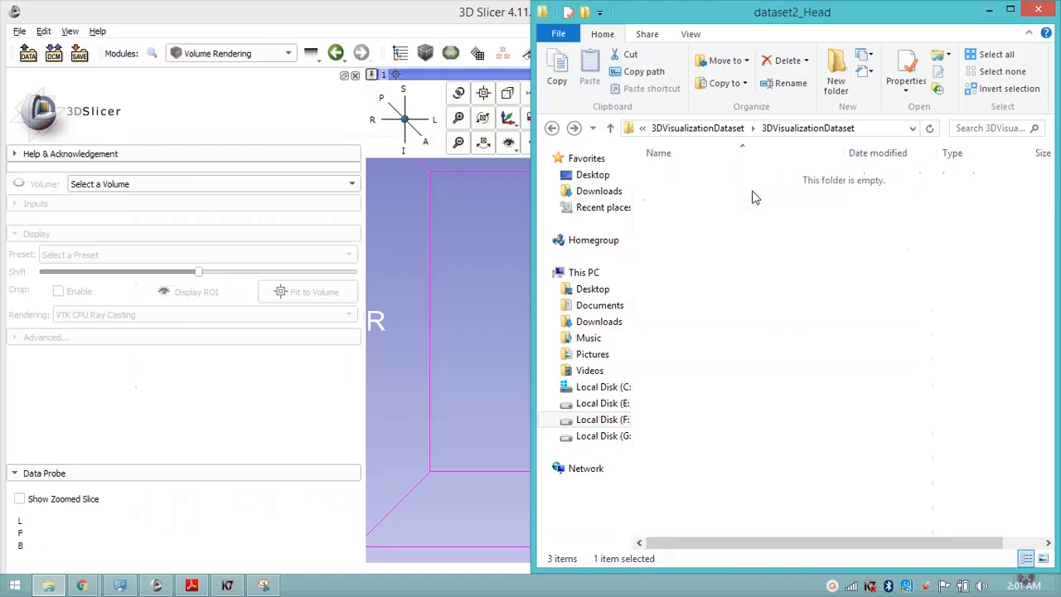
Load the Head_Scene file from the dataset2_Head folder into the emptied Slicer scene
left_click_drag(761, 189, 378, 252)
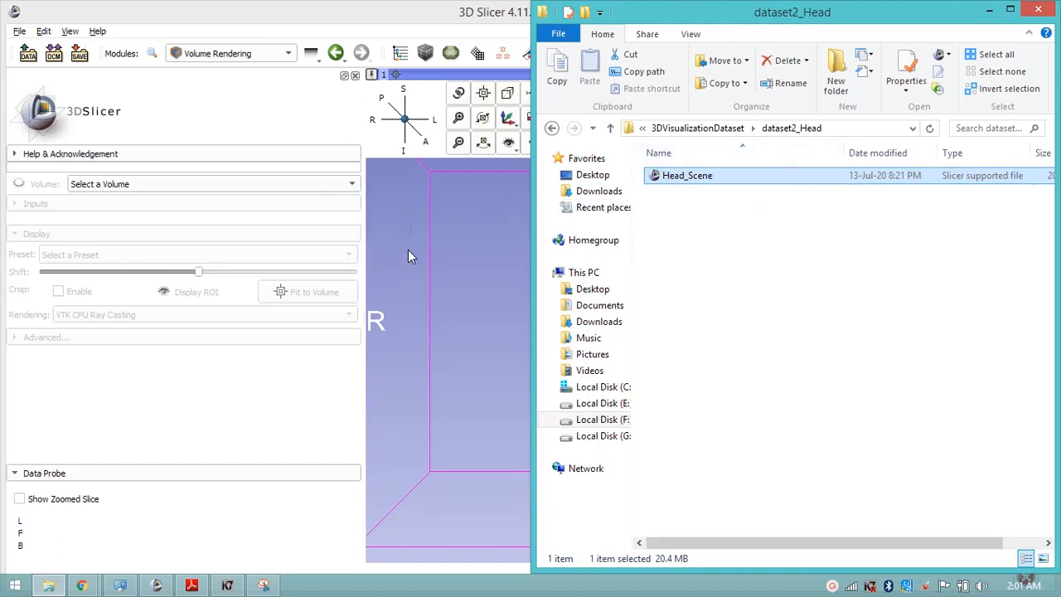
left_click_drag(408, 251, 408, 250)
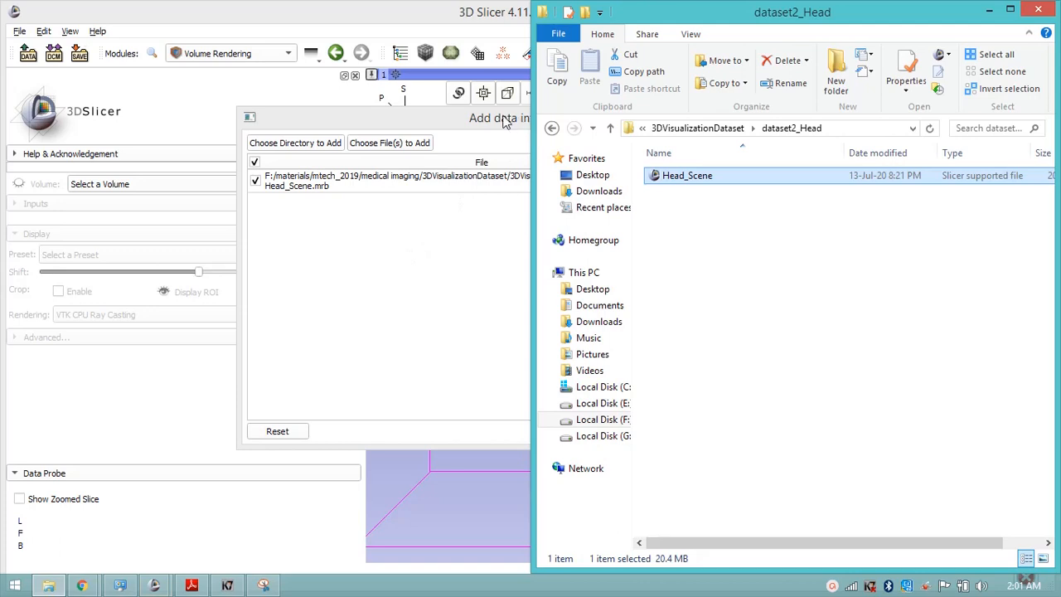
left_click(732, 437)
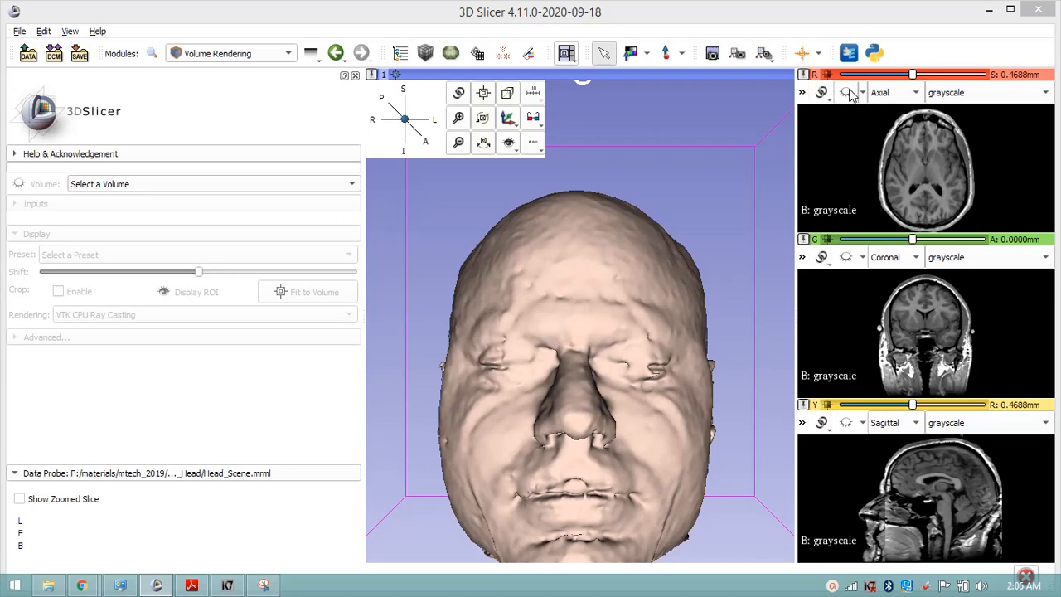
Show the axial slice in the 3D view and tilt the head model to see the slice plane from above
left_click(846, 93)
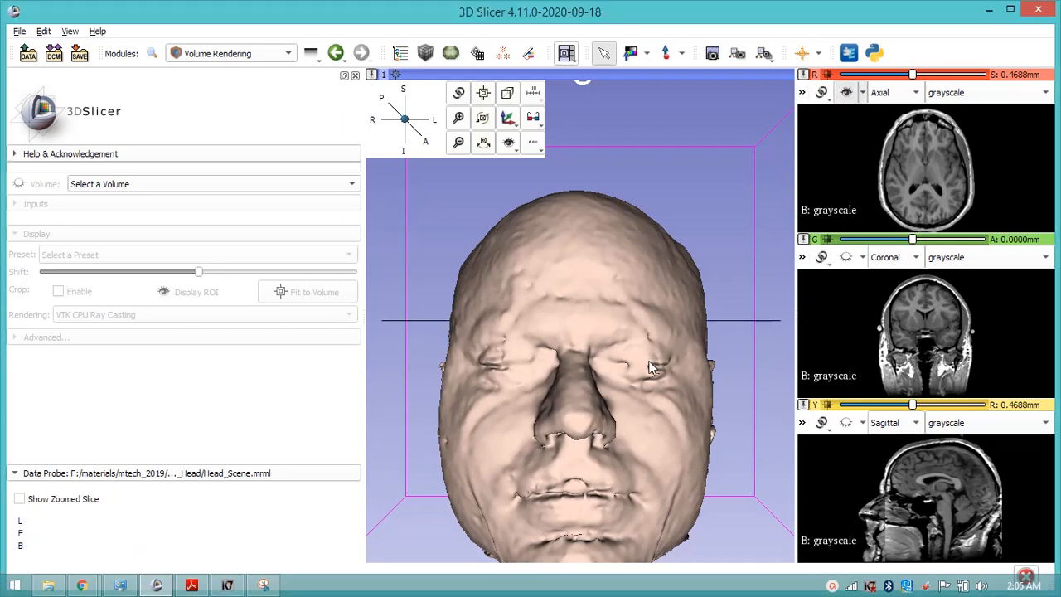
left_click_drag(654, 359, 645, 425)
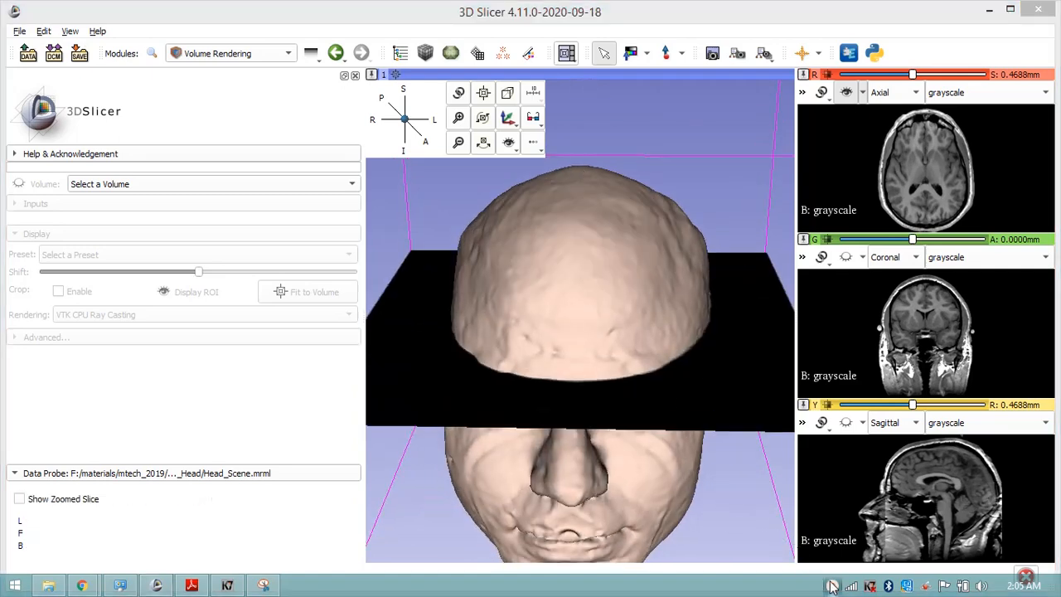
In the Models module, lower the opacity of Skin.vtk so the skin becomes semi-transparent
left_click(228, 53)
left_click(212, 151)
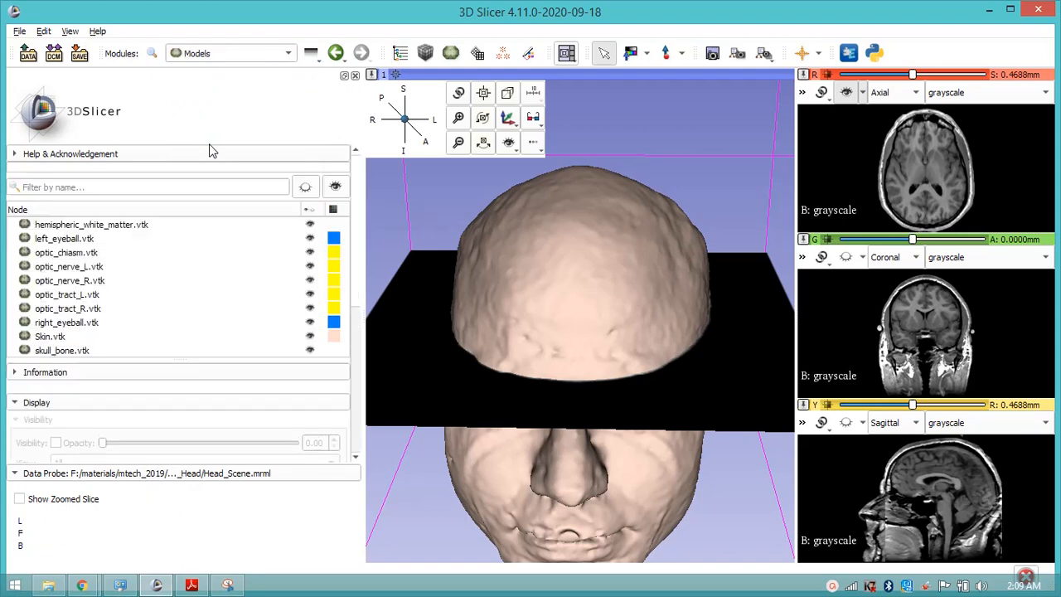
left_click(71, 337)
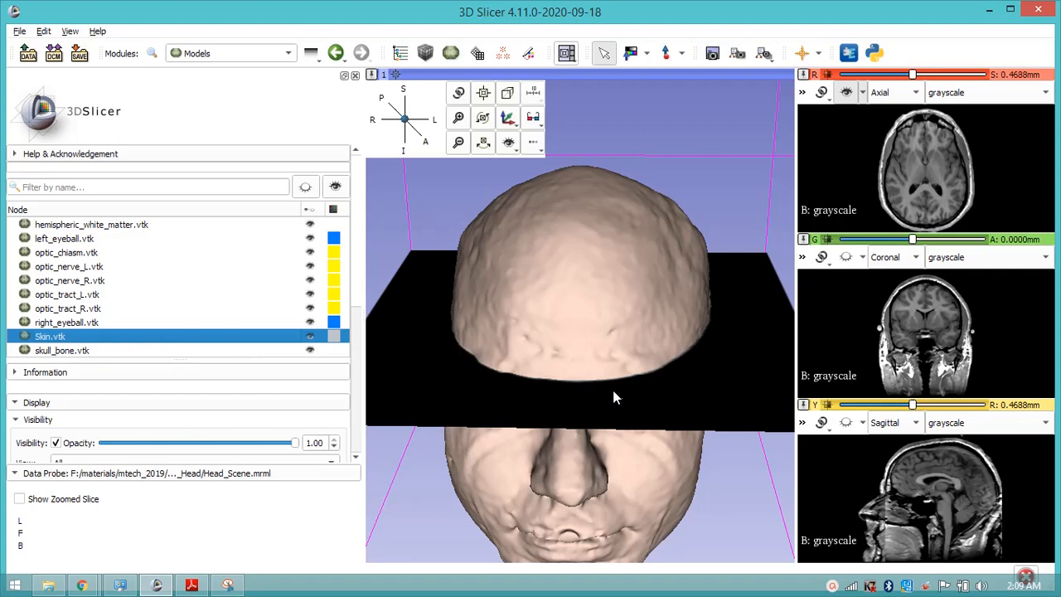
left_click_drag(614, 398, 440, 358)
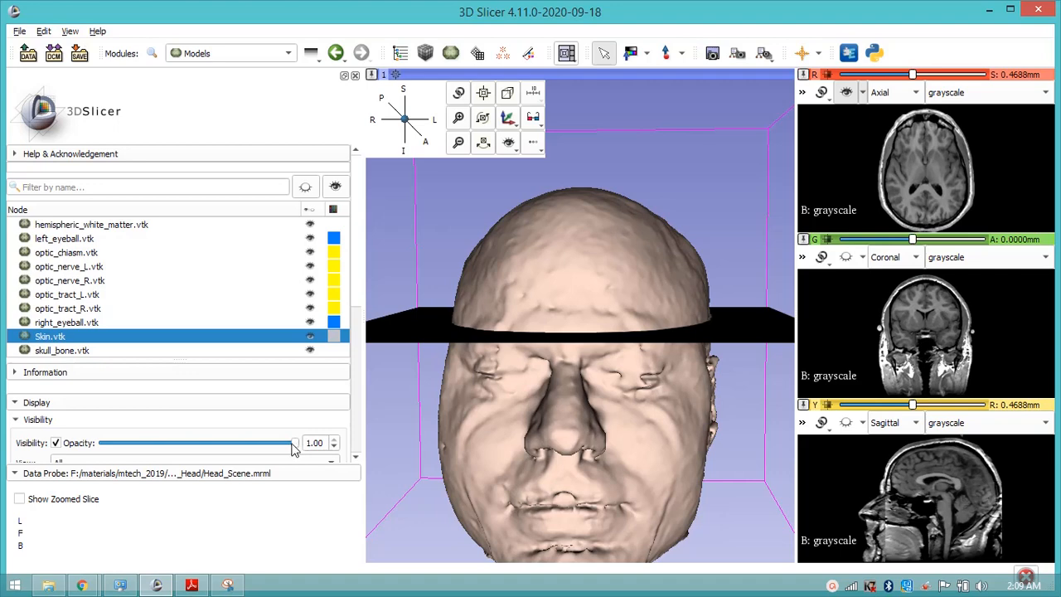
left_click_drag(291, 447, 164, 452)
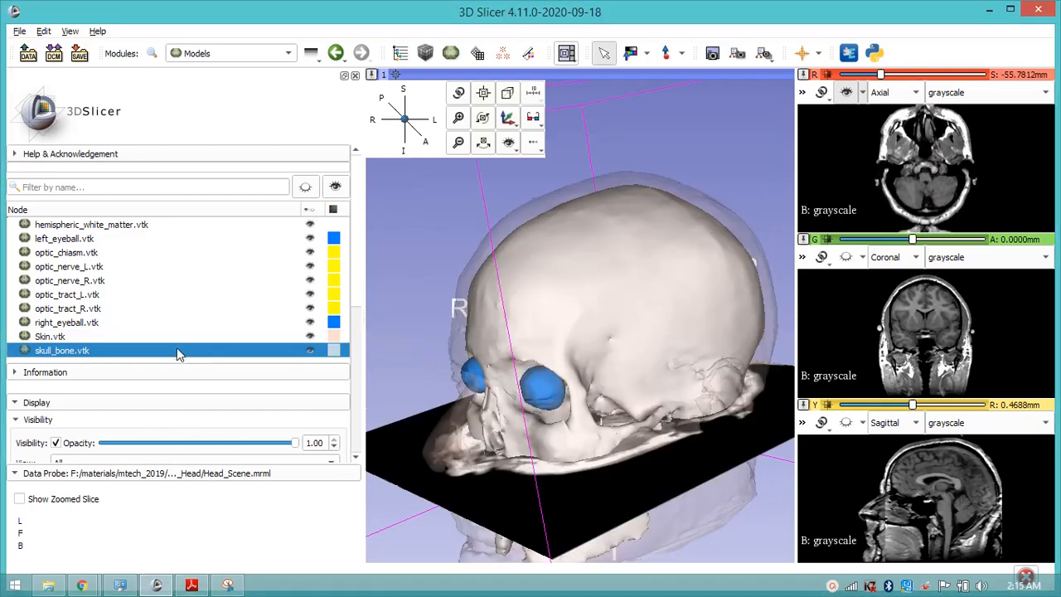
Hide the skull_bone.vtk model to uncover the white matter and optic nerves
left_click(187, 337)
left_click(177, 353)
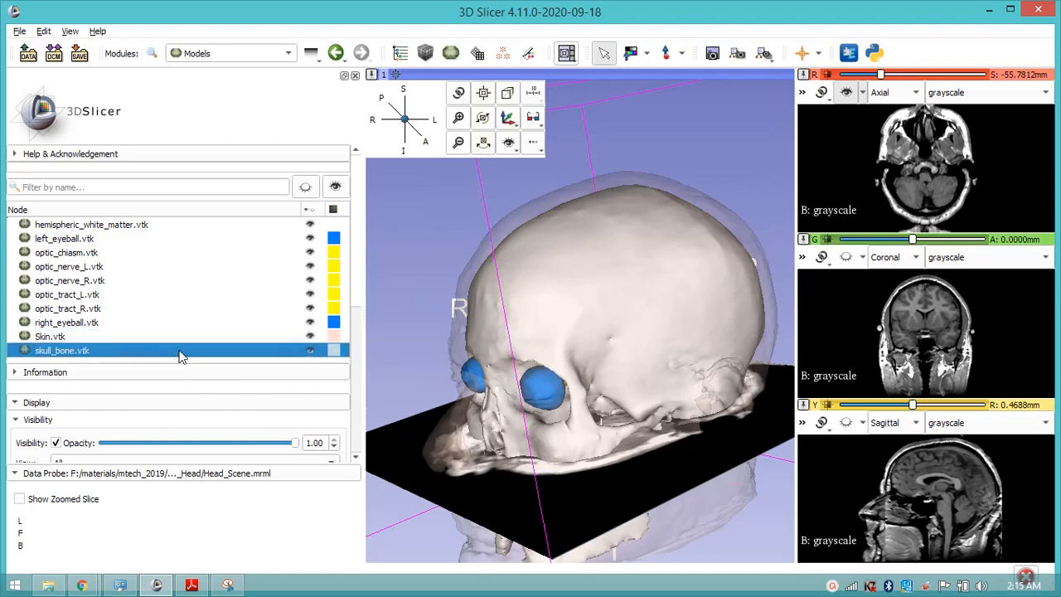
left_click(309, 350)
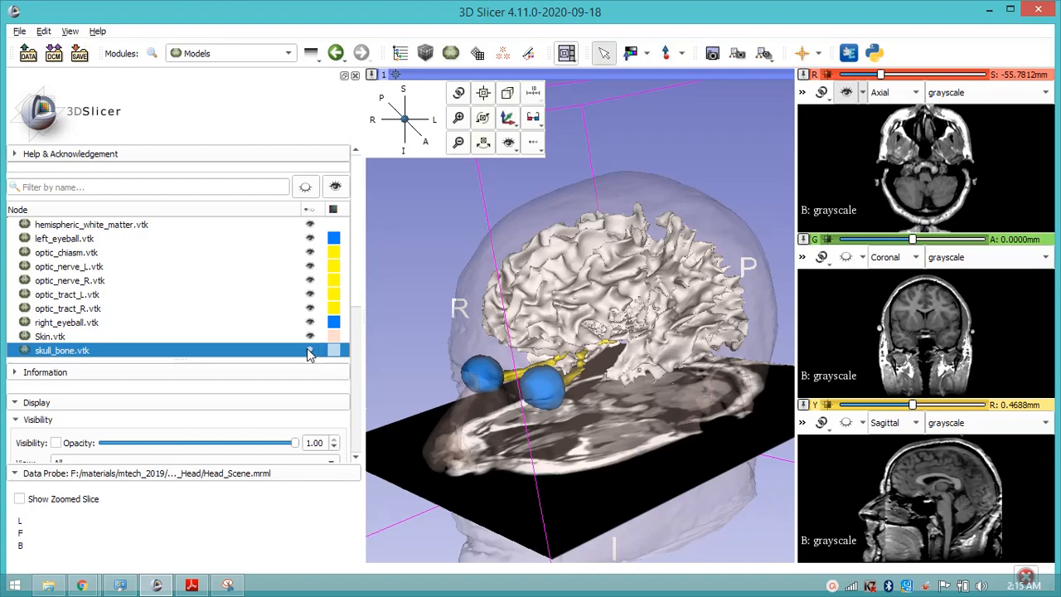
Show the coronal slice in the 3D view at about -6 mm and move the axial slice to about -53 mm
left_click(845, 256)
mouse_move(644, 314)
left_mouse_down()
mouse_move(585, 318)
mouse_move(641, 316)
left_mouse_up()
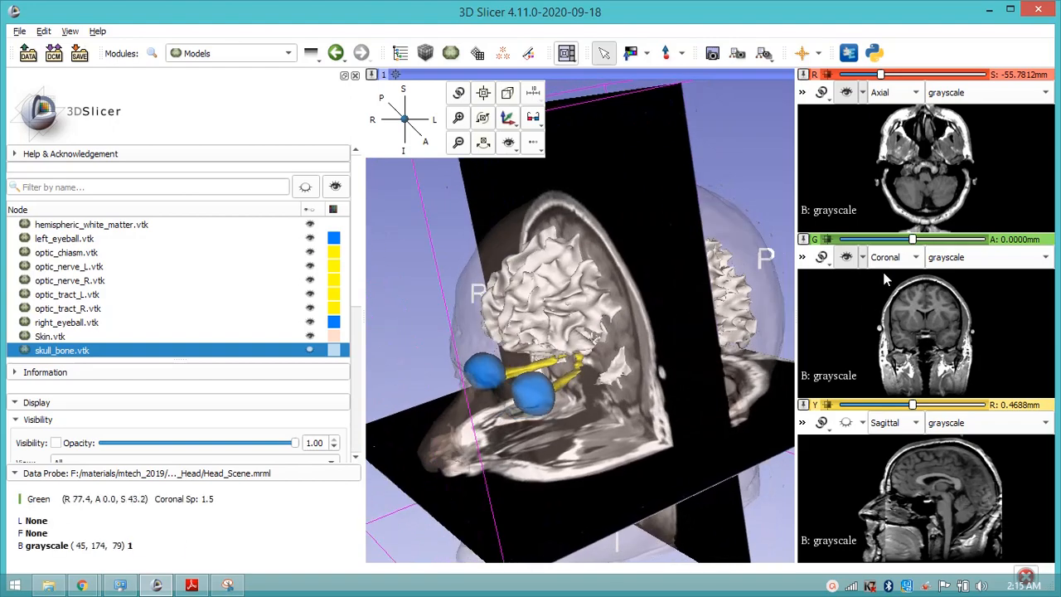
left_click(928, 241)
left_click_drag(929, 241, 908, 259)
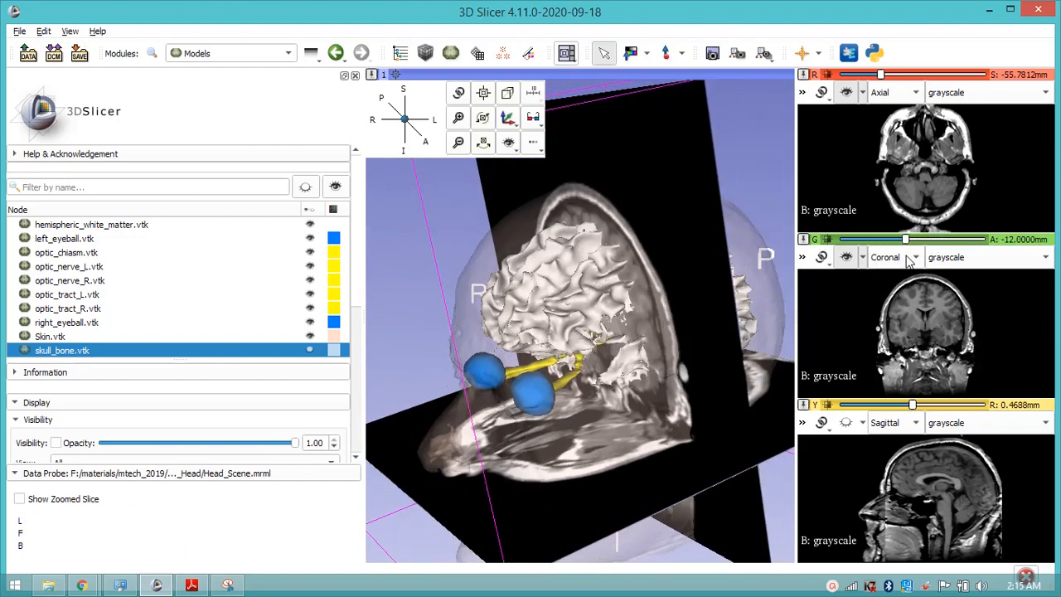
mouse_move(882, 75)
left_mouse_down()
mouse_move(924, 78)
mouse_move(884, 84)
left_mouse_up()
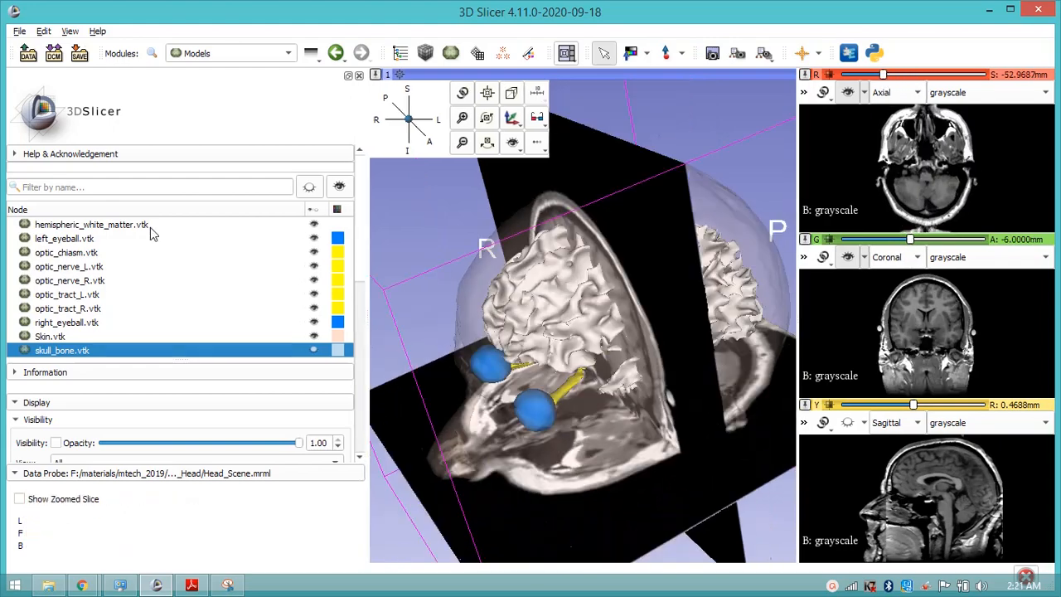
Enable clipping for the hemispheric_white_matter.vtk model so the slice planes cut it
left_click(150, 223)
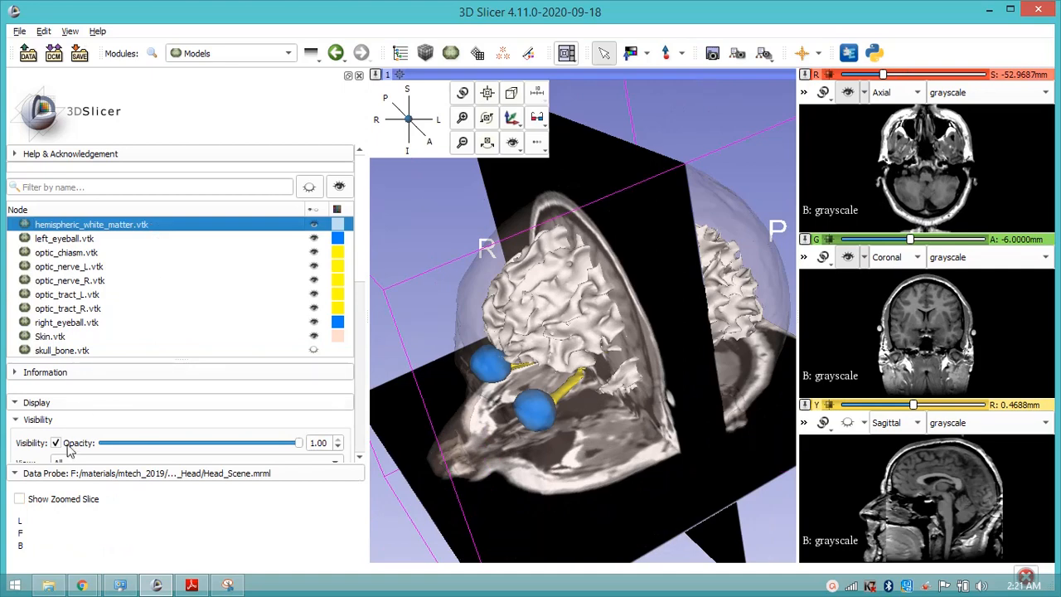
scroll(95, 435, "down", 2)
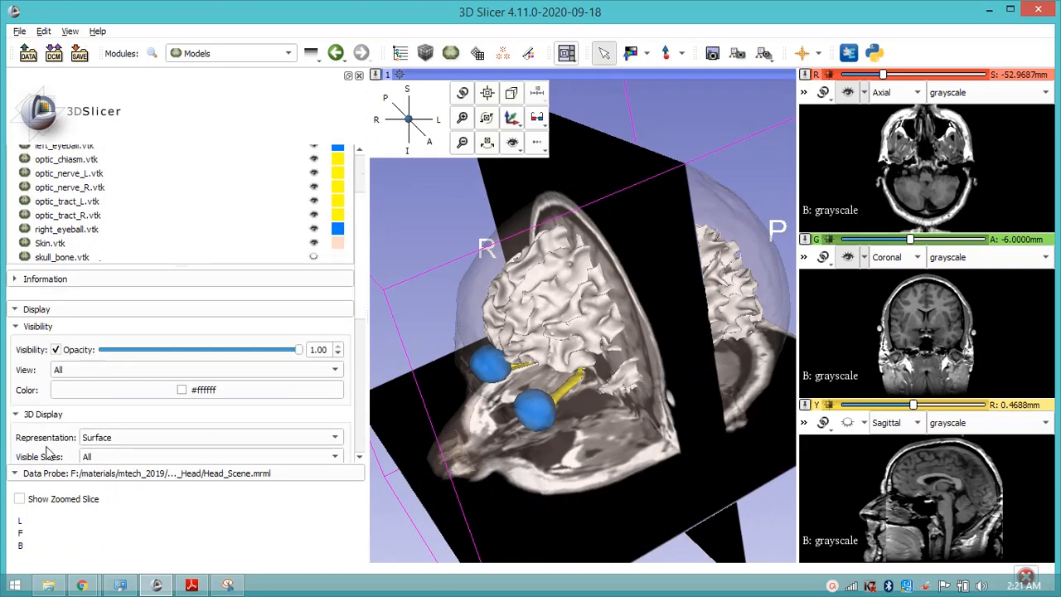
scroll(48, 450, "down", 1)
left_click(83, 428)
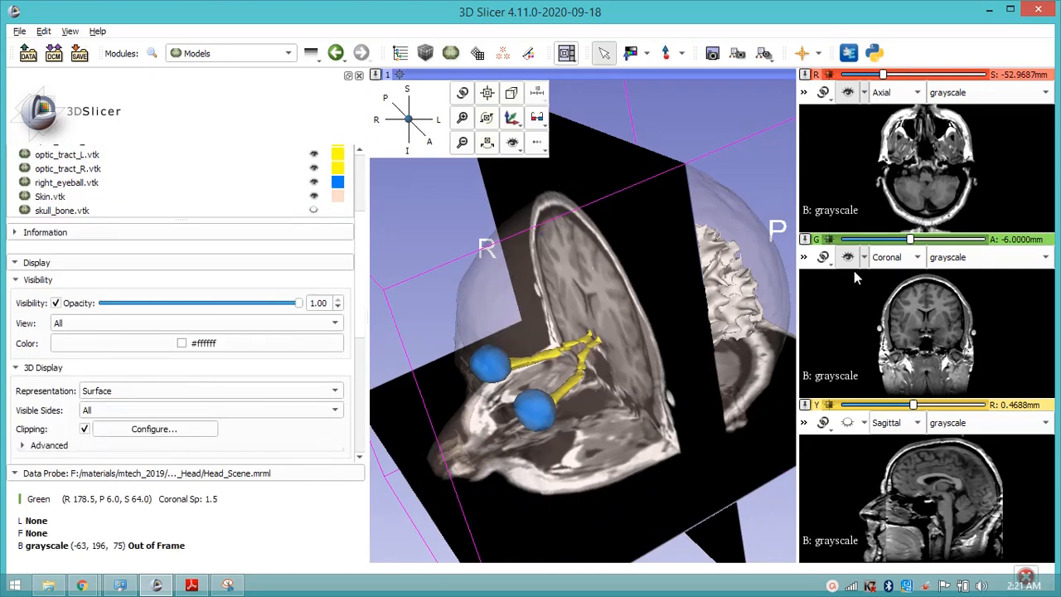
Move the coronal slice back to -69 mm and rotate the 3D view to examine the eyeballs, optic nerves and optic chiasm
scroll(912, 240, "down", 5)
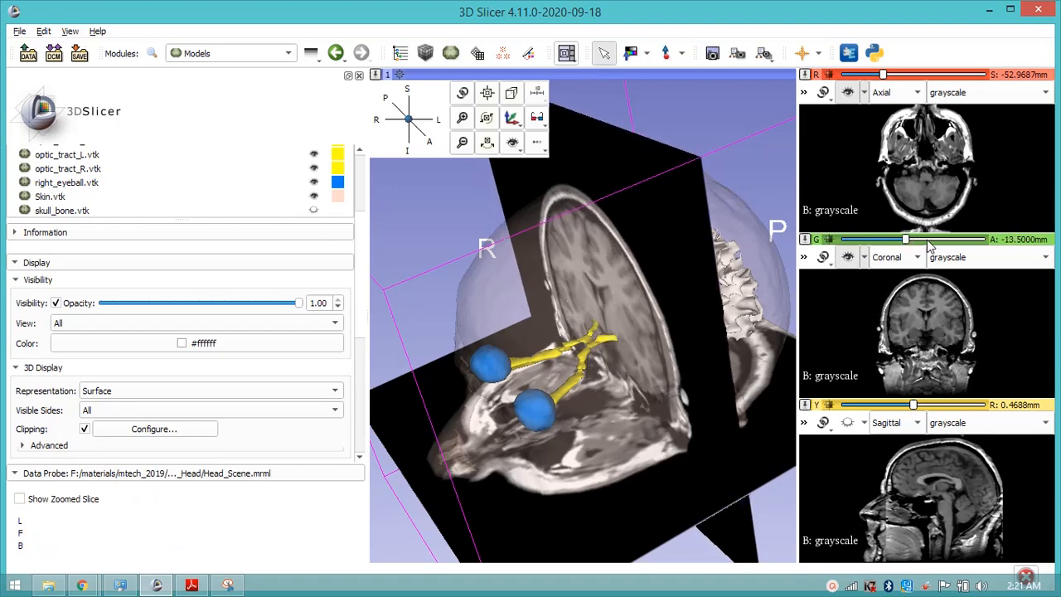
left_click_drag(905, 240, 871, 245)
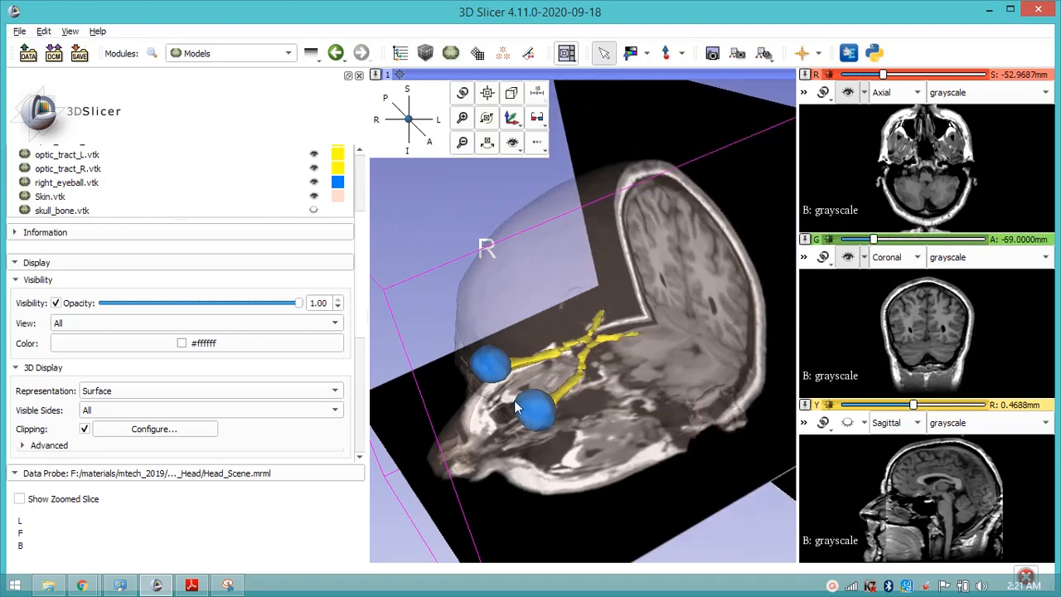
left_click_drag(663, 403, 627, 362)
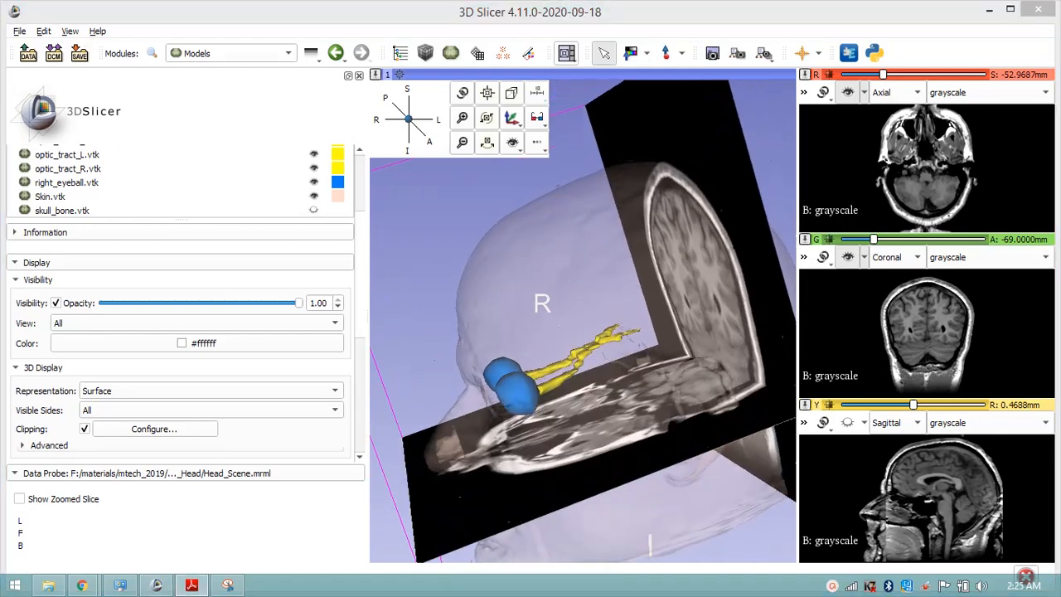
left_click_drag(628, 363, 627, 464)
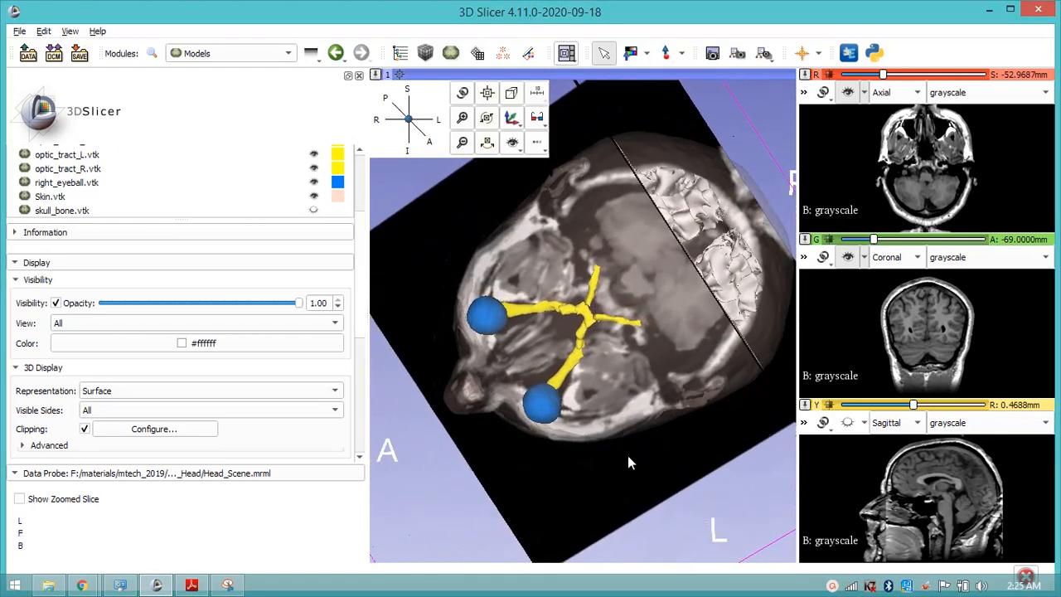
left_click_drag(663, 278, 651, 211)
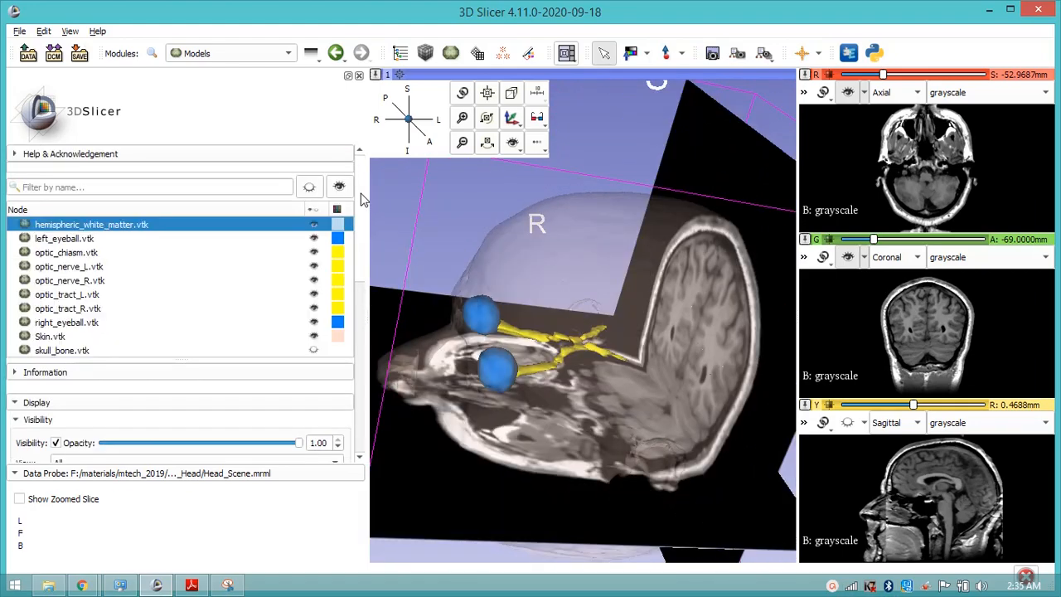
Hide the axial and coronal slices from the 3D view and view the semi-transparent head from the side
scroll(361, 358, "down", 10)
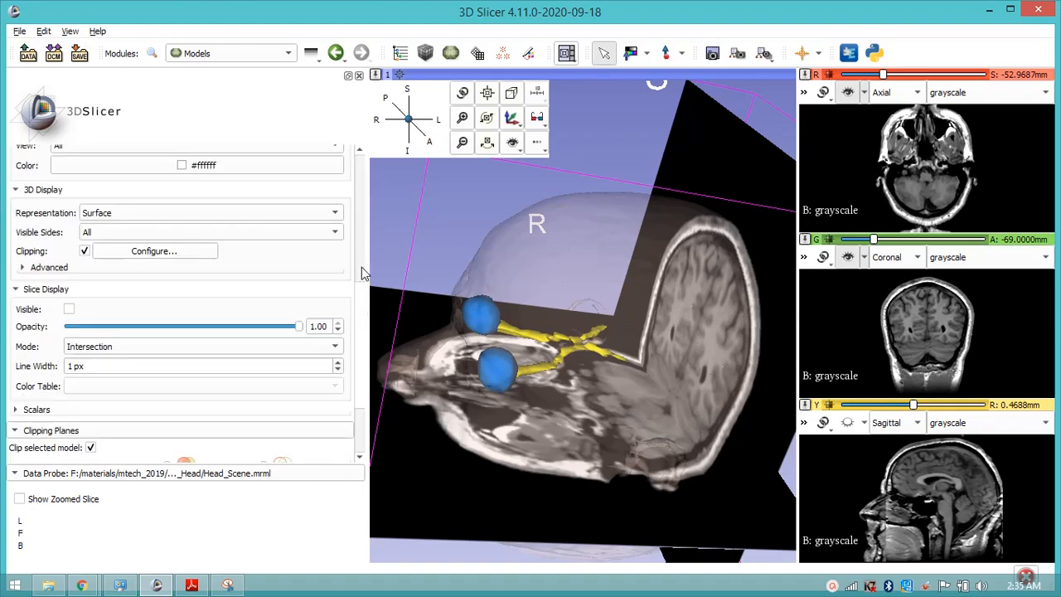
scroll(362, 269, "up", 10)
left_click_drag(766, 268, 477, 311)
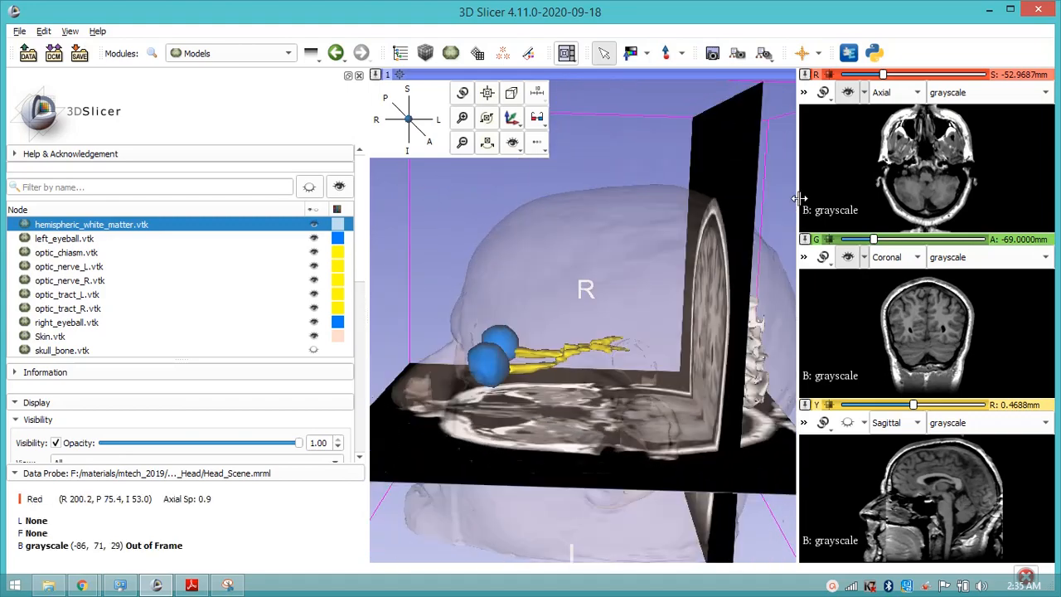
left_click(847, 92)
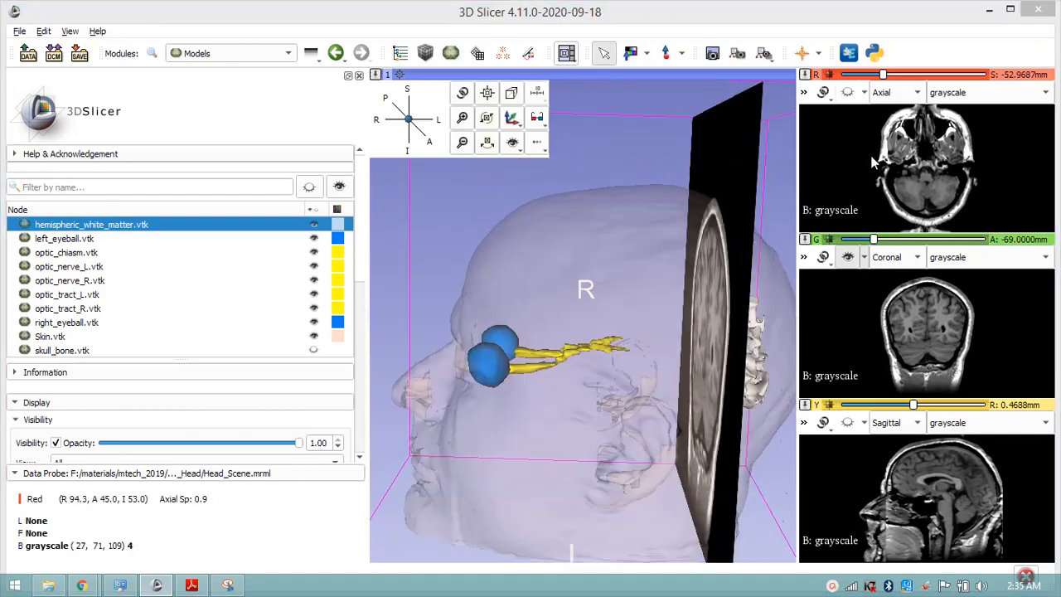
left_click(846, 257)
left_click_drag(651, 375, 604, 365)
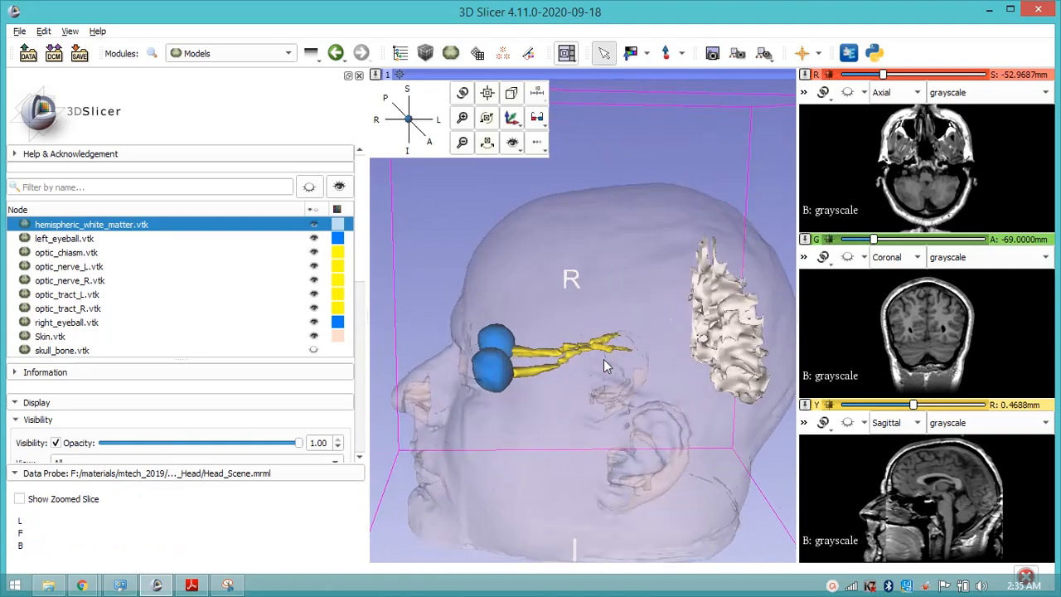
Show the coronal slice in the 3D view again and move it forward to -21 mm to expose more white matter
left_click(847, 257)
mouse_move(732, 408)
left_mouse_down()
mouse_move(673, 410)
mouse_move(714, 401)
left_mouse_up()
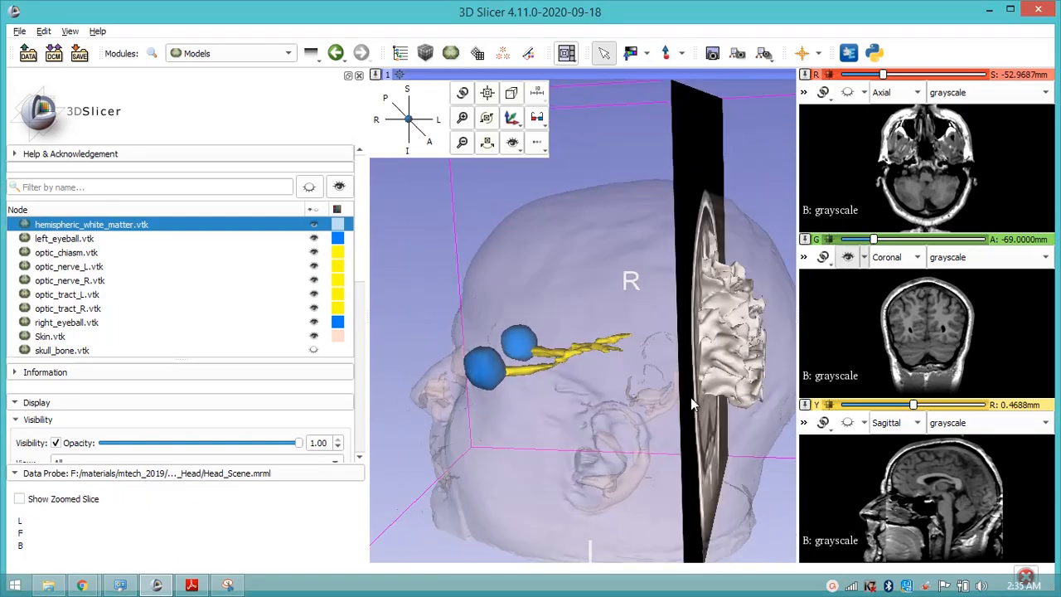
left_click_drag(875, 239, 904, 249)
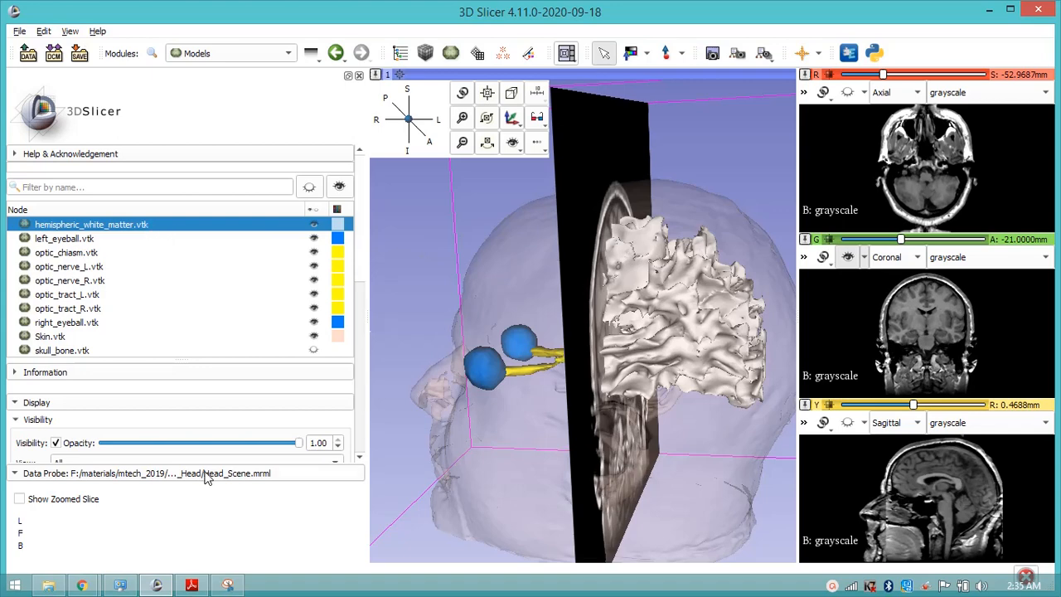
scroll(209, 438, "down", 1)
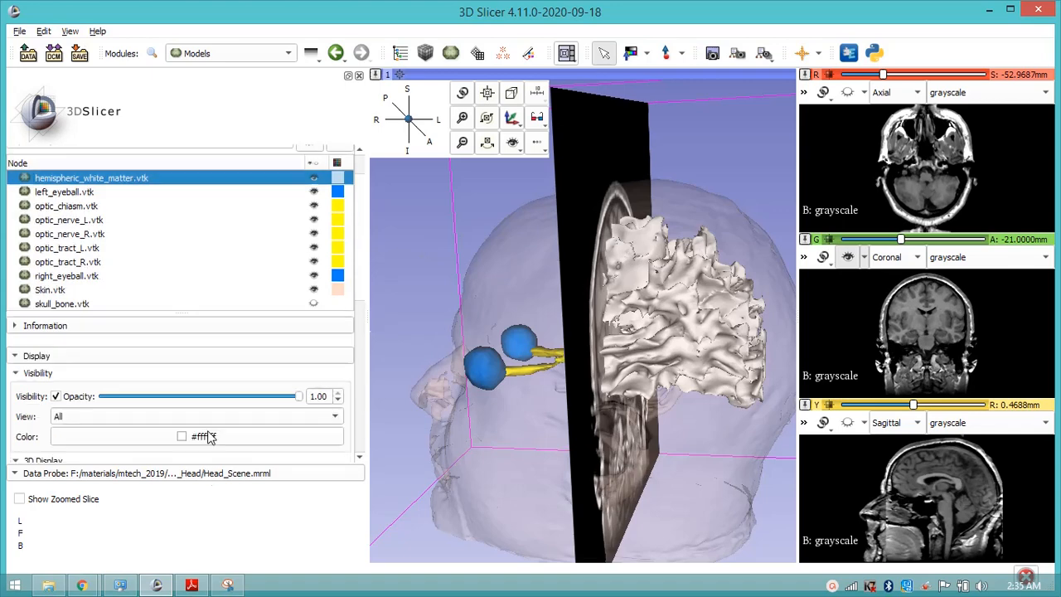
Change the color of the hemispheric_white_matter.vtk model to orange (#ff5500)
double_click(340, 184)
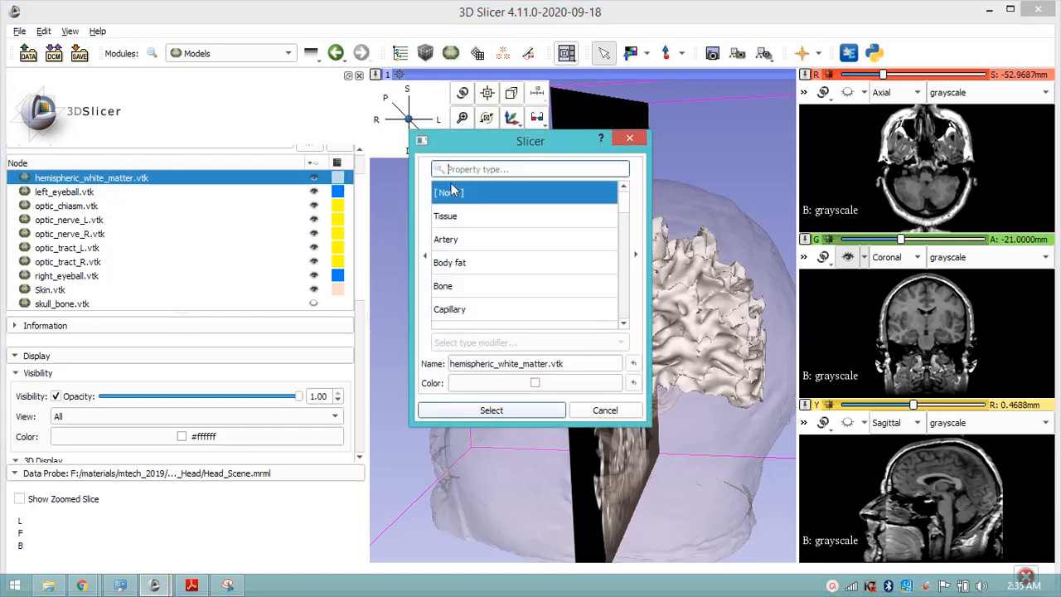
left_click(590, 411)
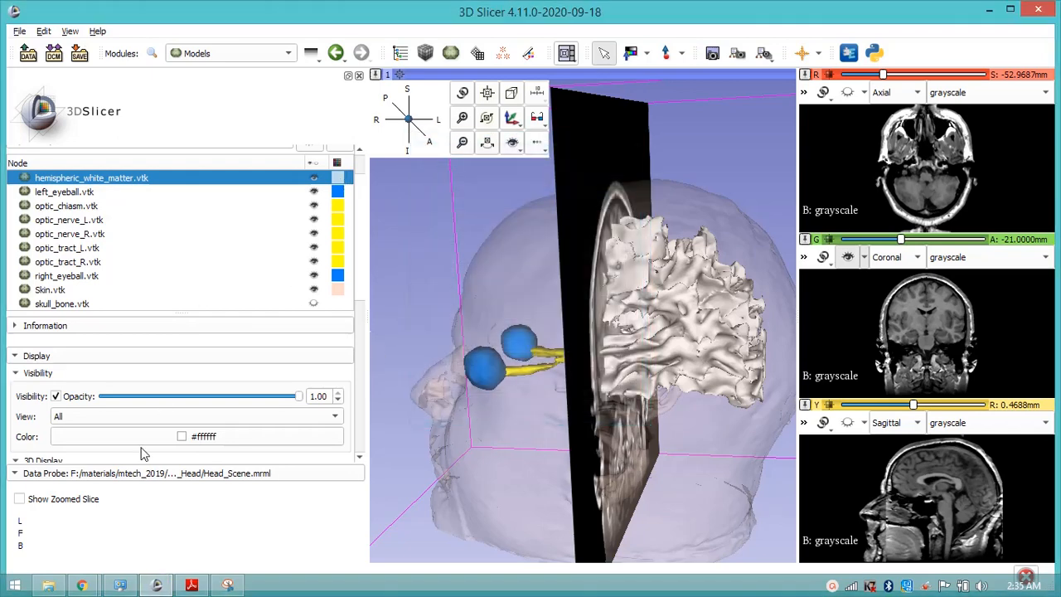
scroll(155, 374, "down", 2)
left_click(162, 349)
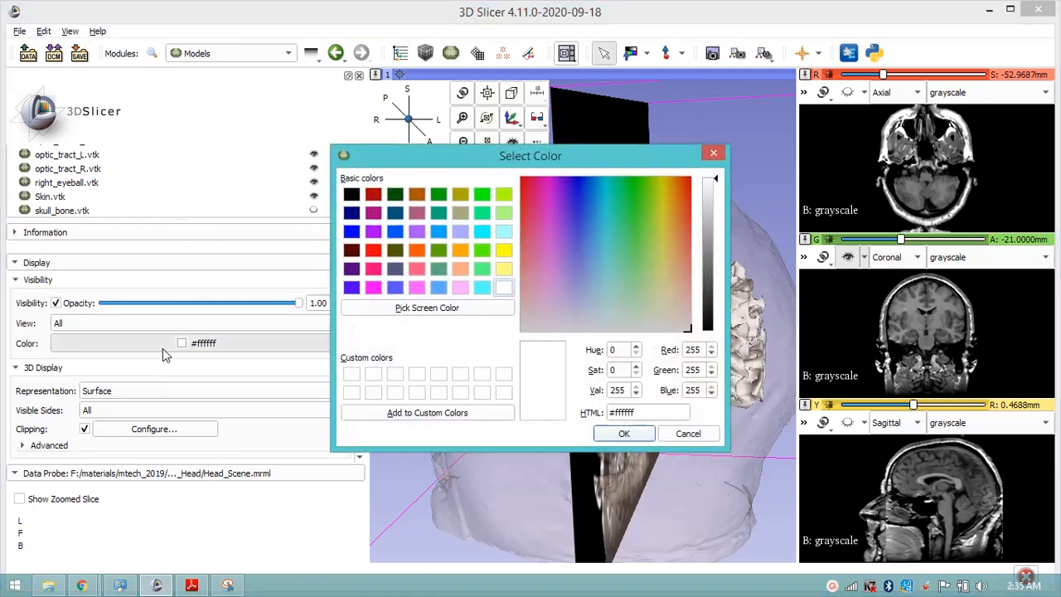
left_click(617, 433)
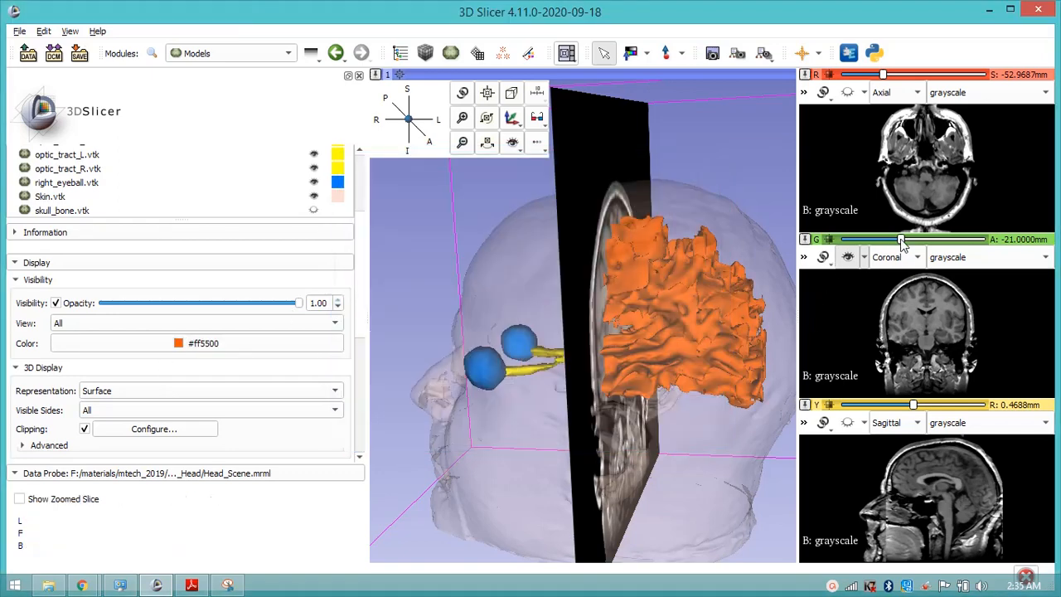
Move the coronal slice to -27 mm and recolor the hemispheric white matter model light yellow (#ffff7f)
left_click_drag(901, 242, 894, 243)
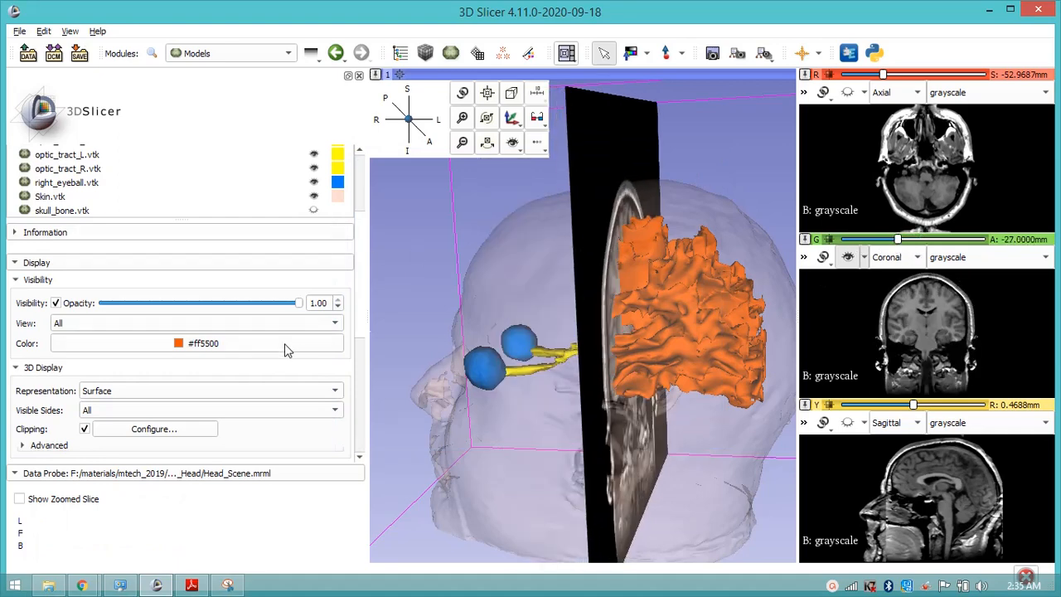
left_click(261, 343)
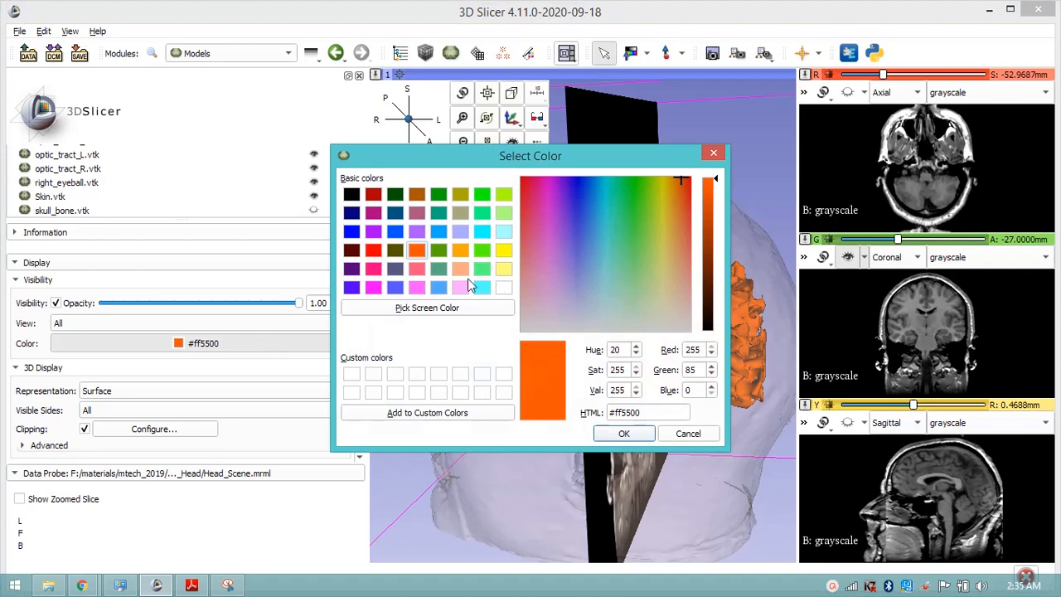
left_click(503, 269)
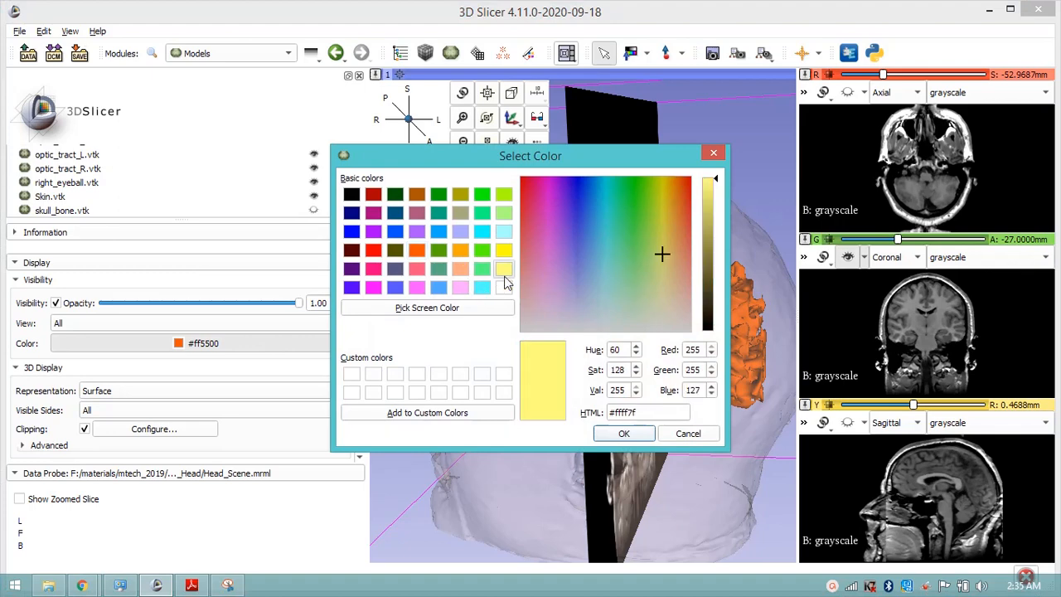
left_click(620, 434)
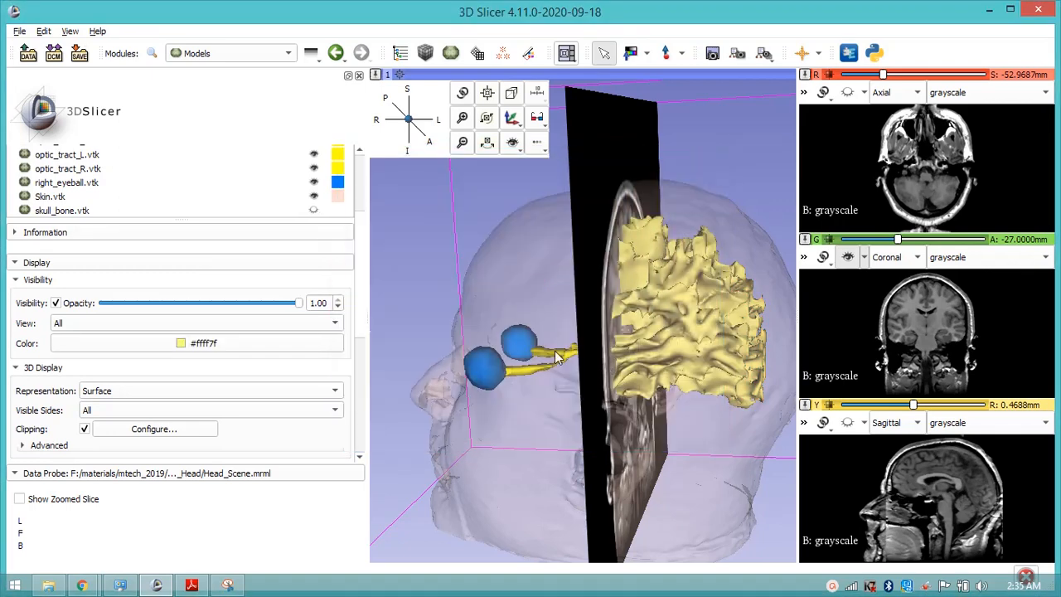
left_click_drag(534, 356, 556, 429)
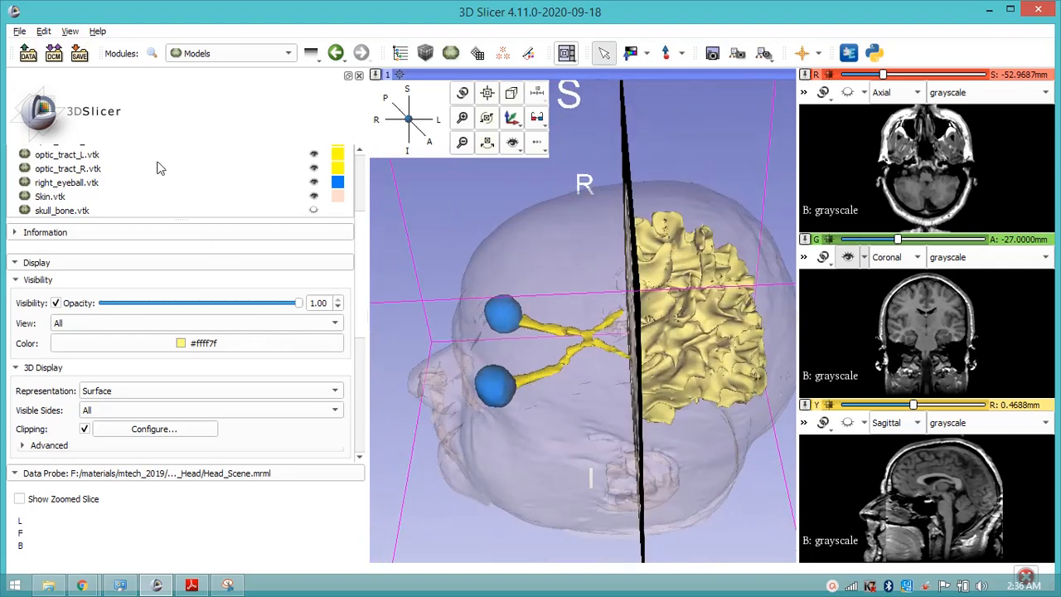
Change the color of the right_eyeball.vtk model to near-black (#000306)
scroll(158, 170, "up", 5)
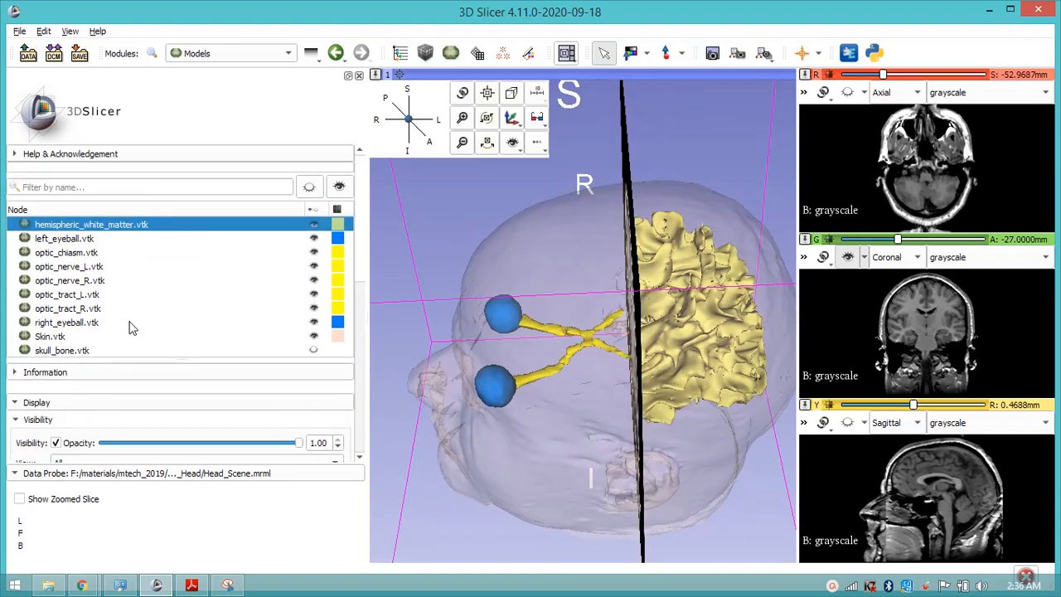
left_click(130, 325)
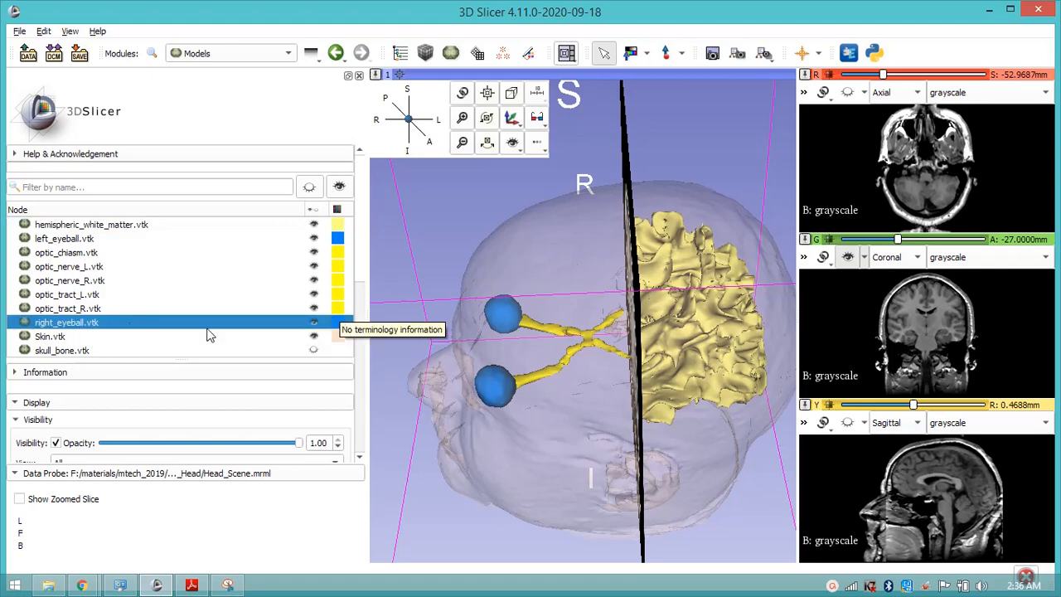
double_click(338, 324)
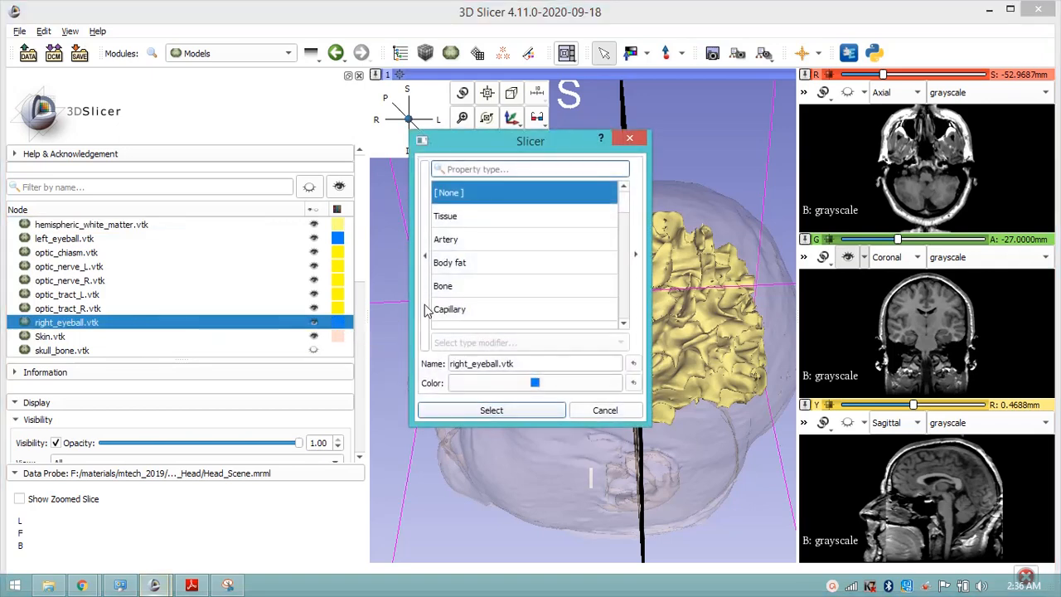
left_click(472, 385)
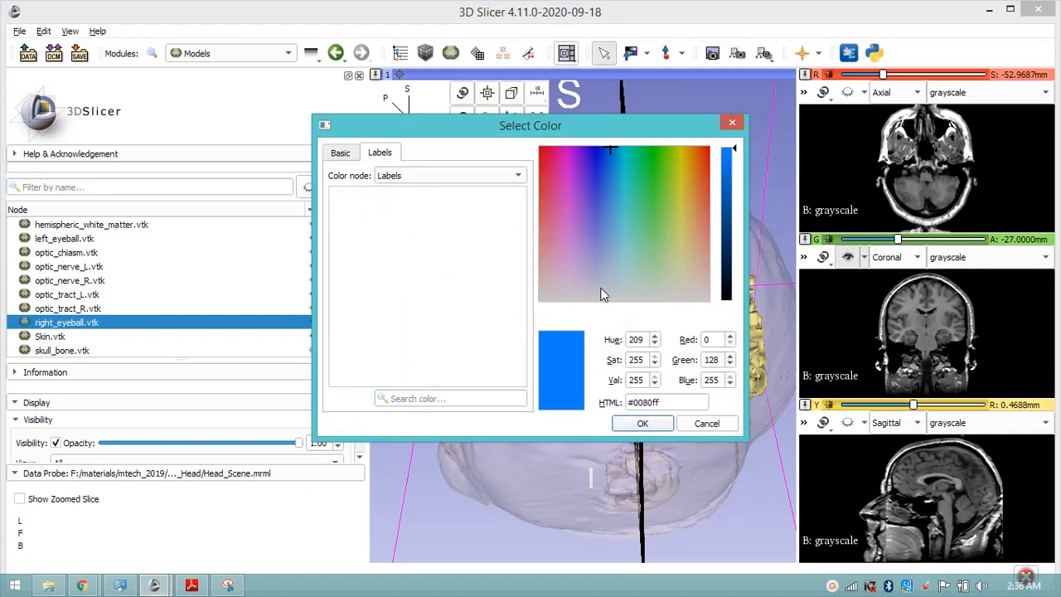
left_click(724, 301)
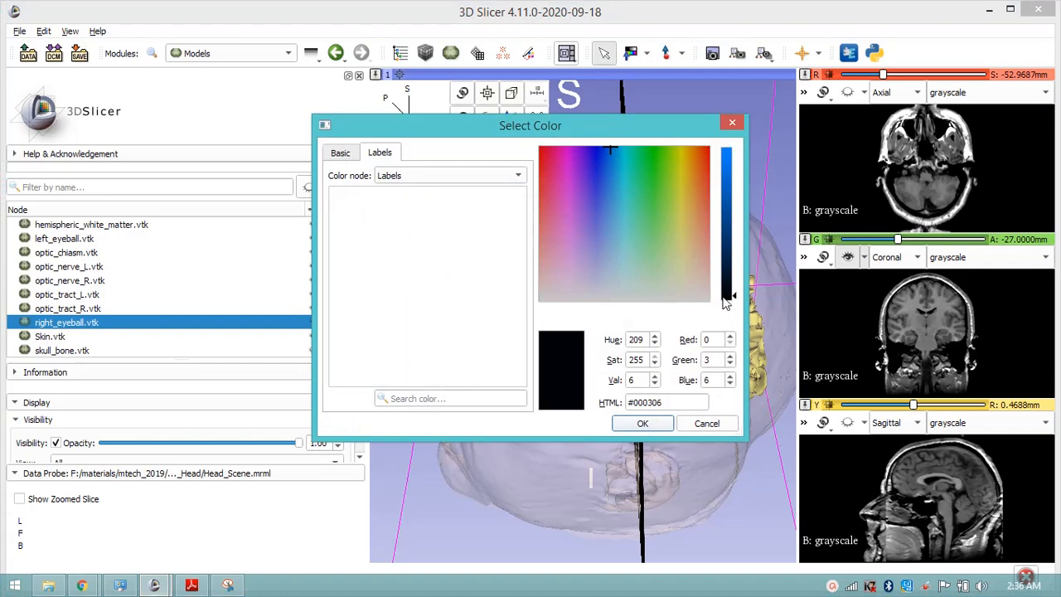
left_click(644, 426)
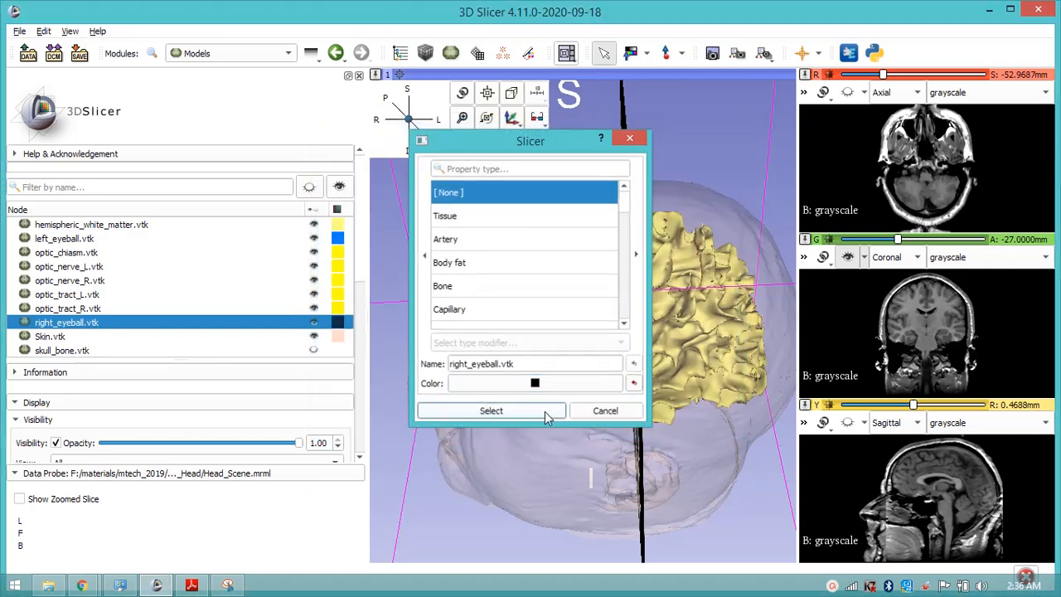
left_click(544, 411)
left_click_drag(542, 362, 541, 389)
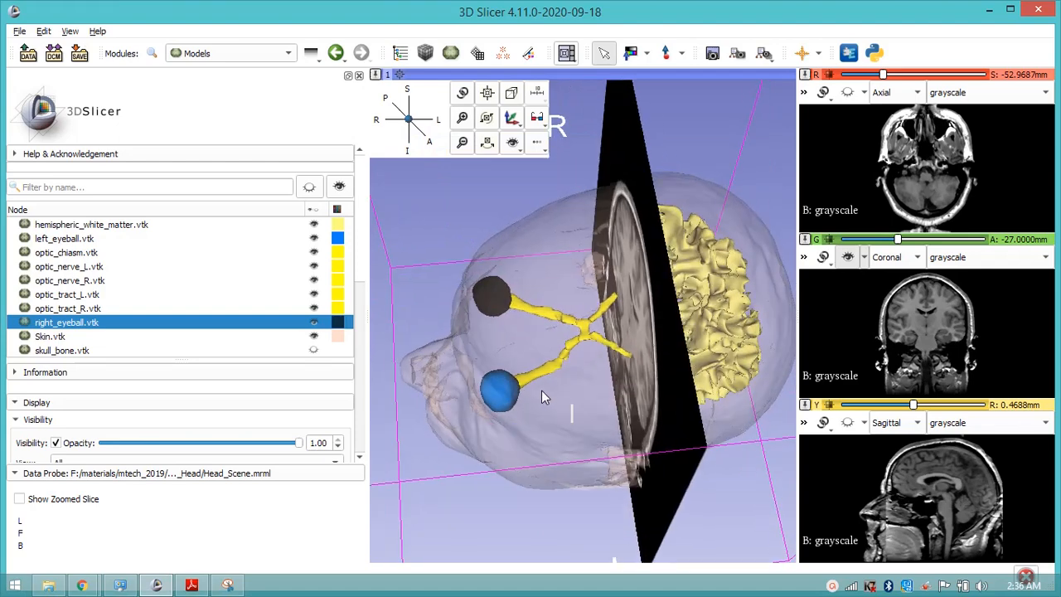
Change the color of the optic_tract_L.vtk model to red
left_click(94, 295)
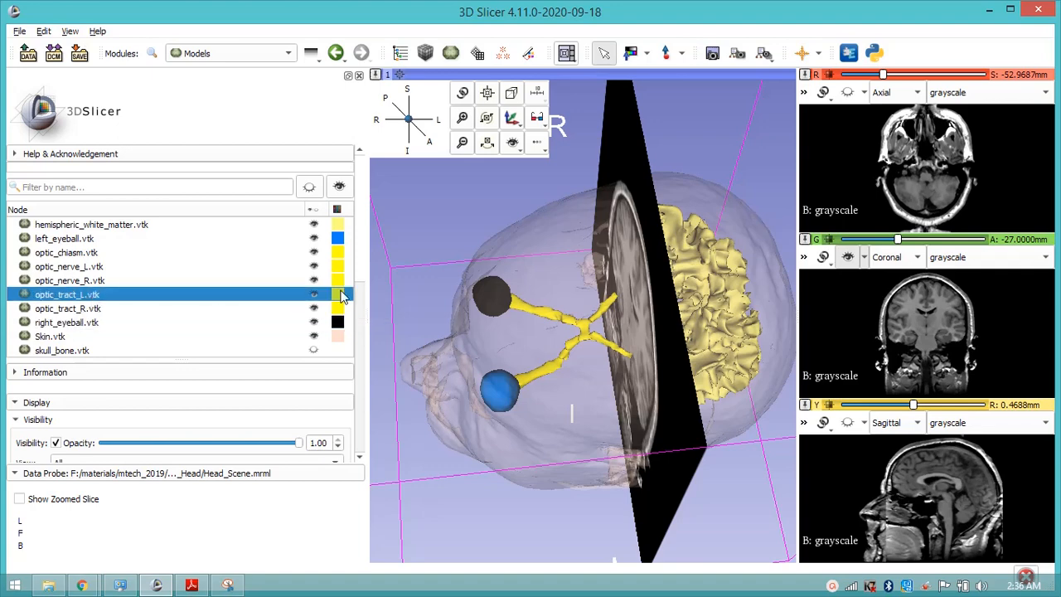
double_click(339, 300)
left_click(504, 386)
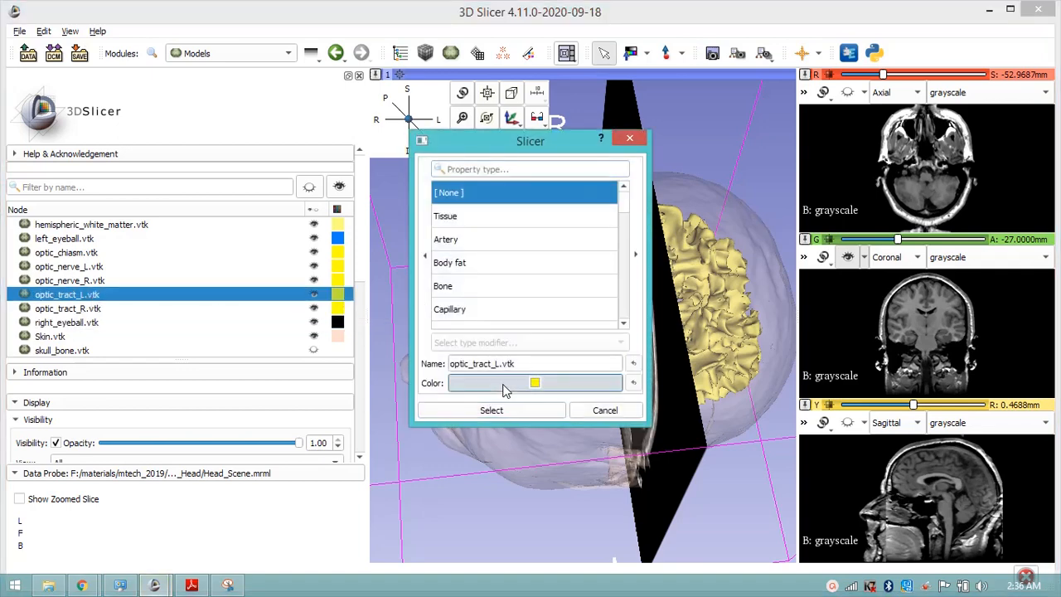
left_click_drag(660, 203, 535, 157)
left_click(625, 423)
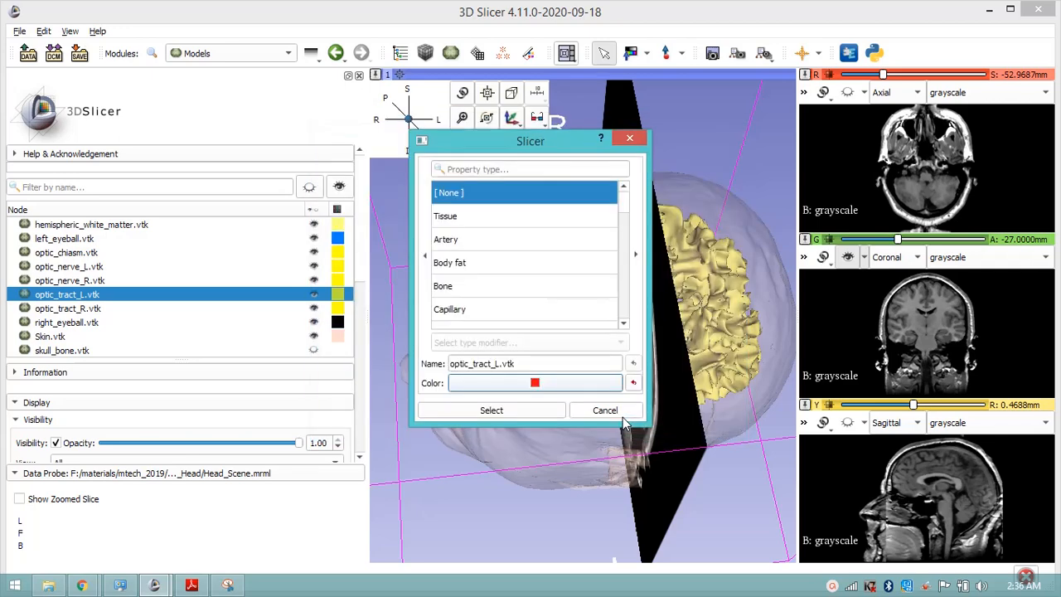
left_click(534, 410)
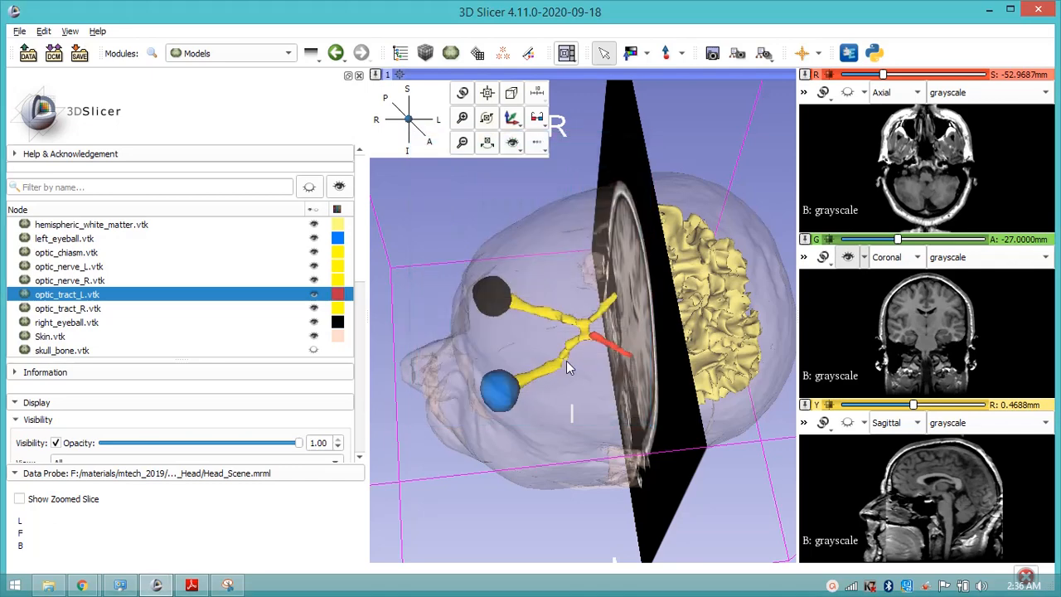
scroll(546, 388, "up", 2)
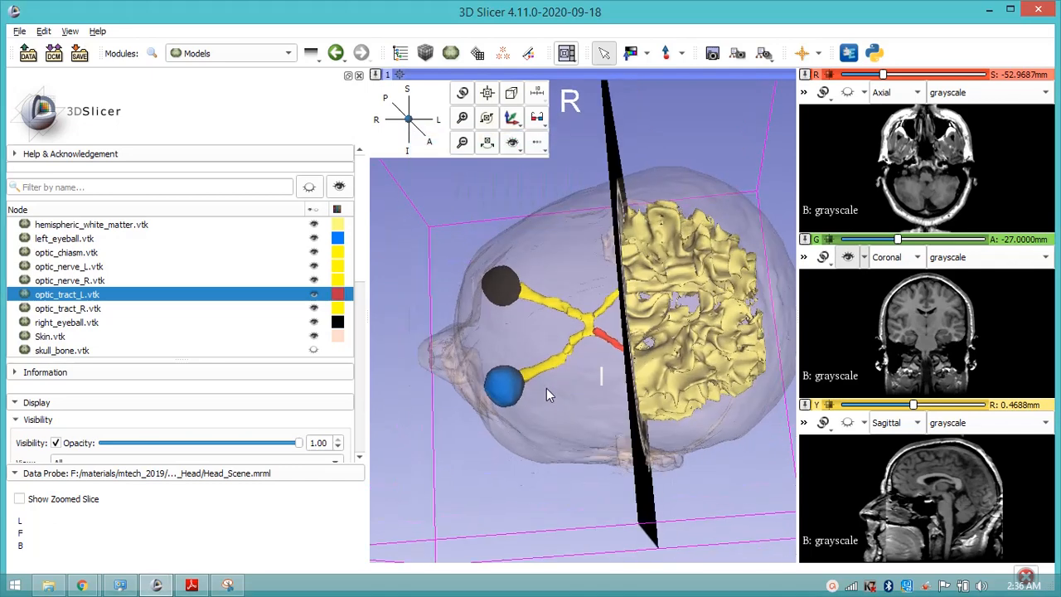
Change the color of the optic_nerve_R.vtk model to blue-violet and view the colored optic structures from the side
left_click(88, 281)
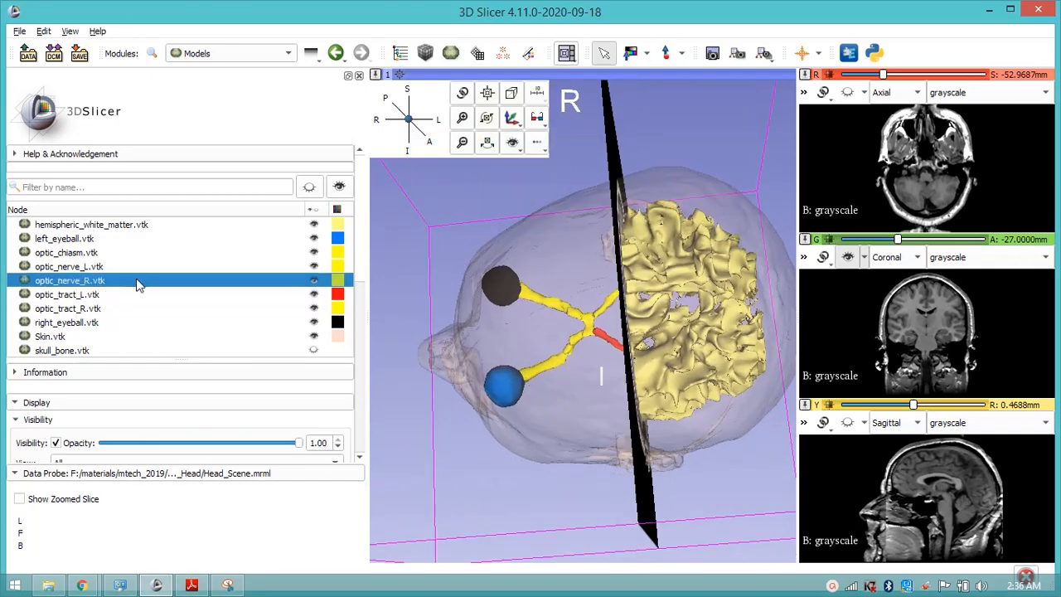
double_click(335, 283)
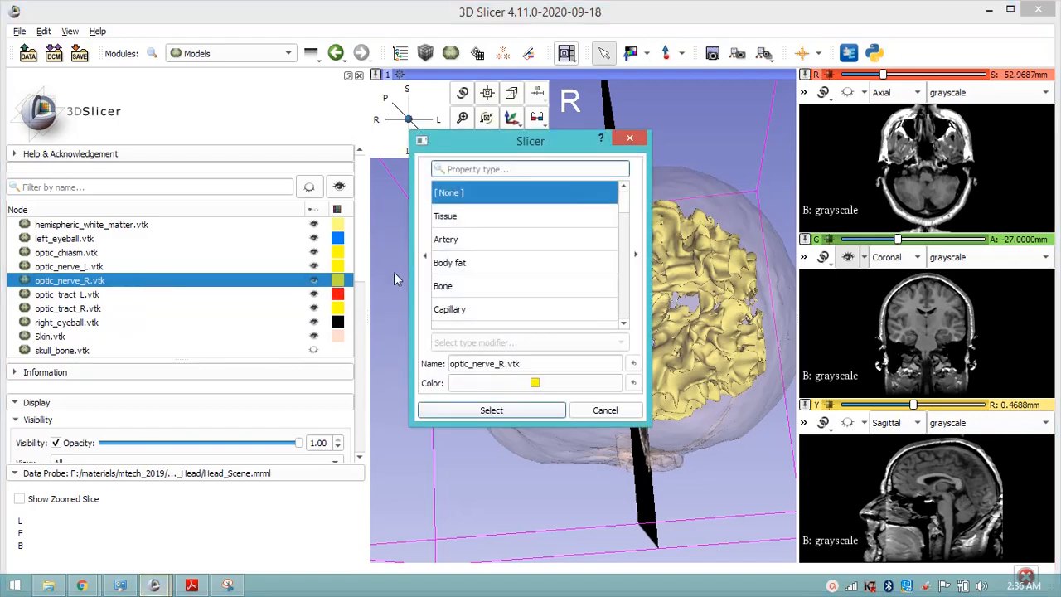
left_click(512, 383)
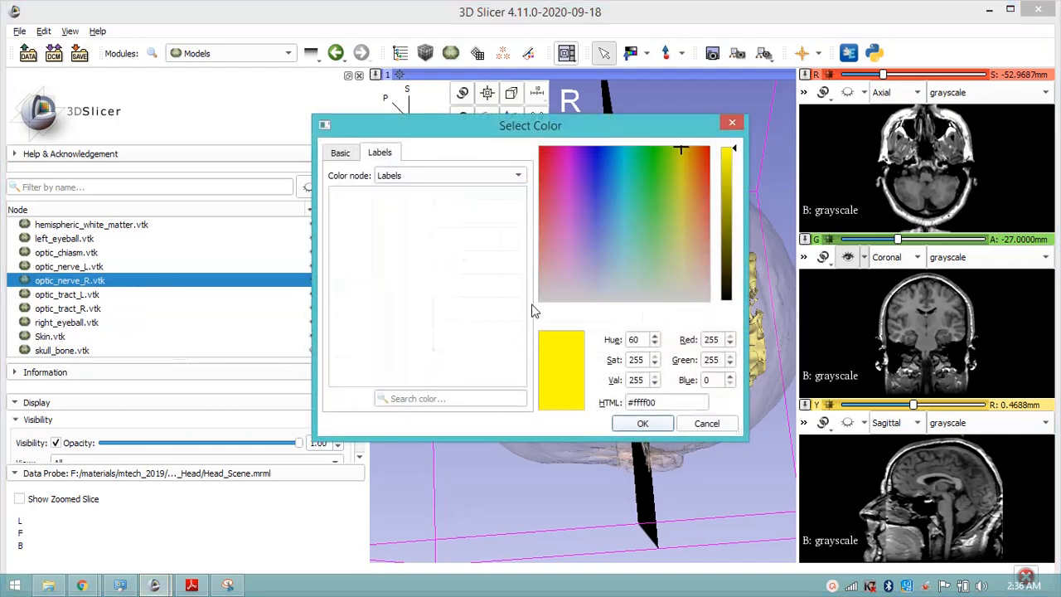
left_click(591, 174)
left_click(631, 424)
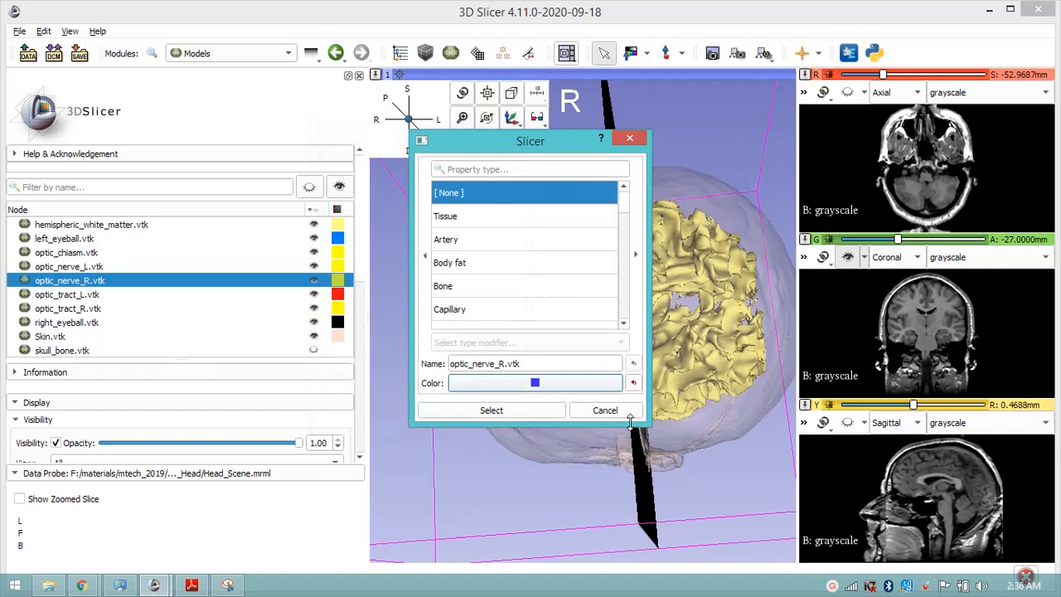
left_click(560, 413)
left_click_drag(547, 391, 563, 277)
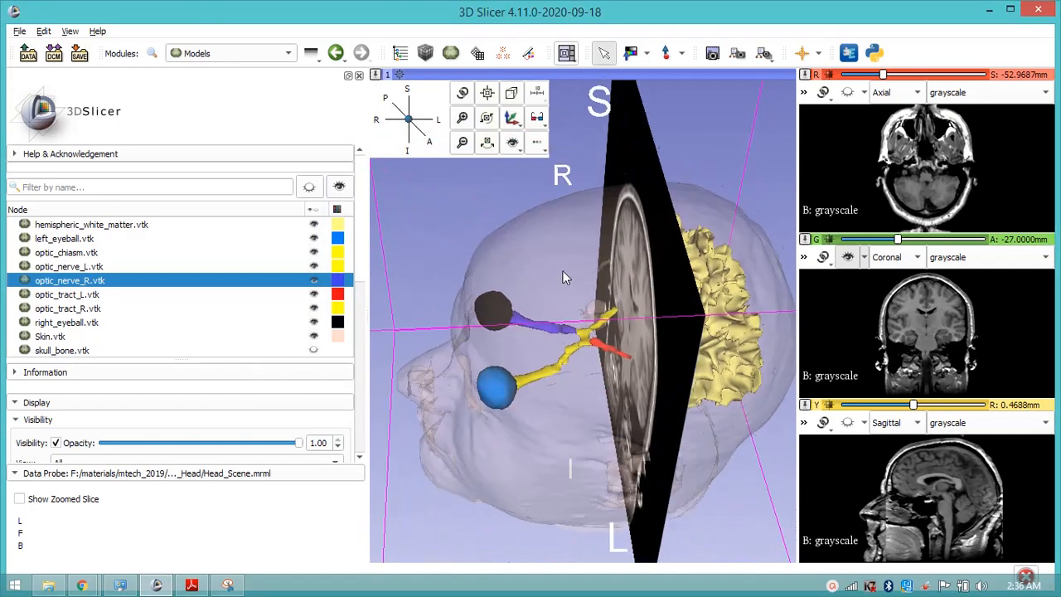
left_click_drag(561, 409, 630, 414)
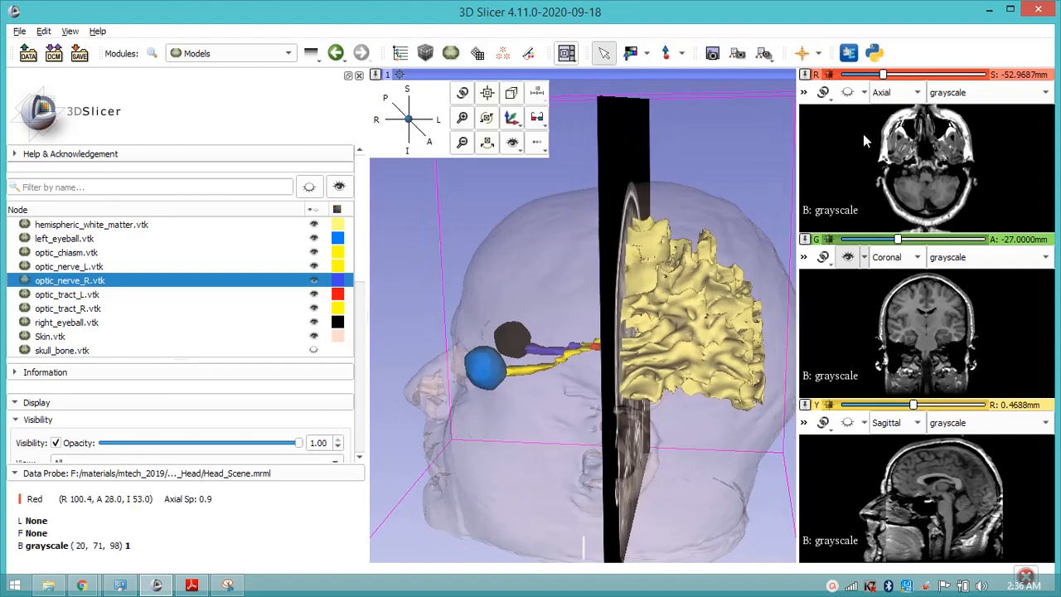
Show the axial slice in the 3D view and move it up to about -21.09 mm, at the level of the eyeballs
left_click(847, 92)
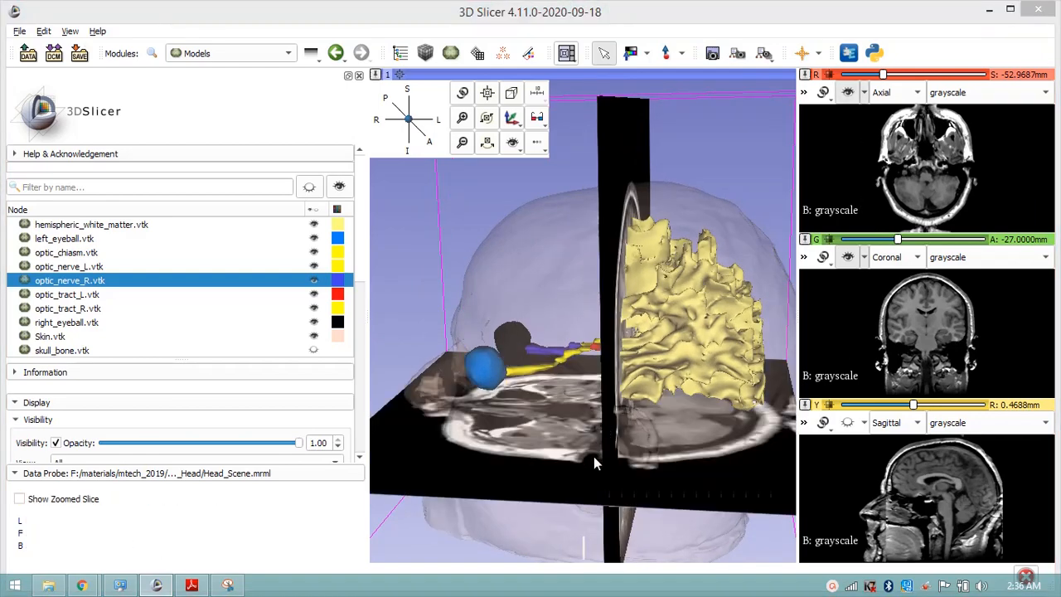
left_click_drag(594, 462, 626, 408)
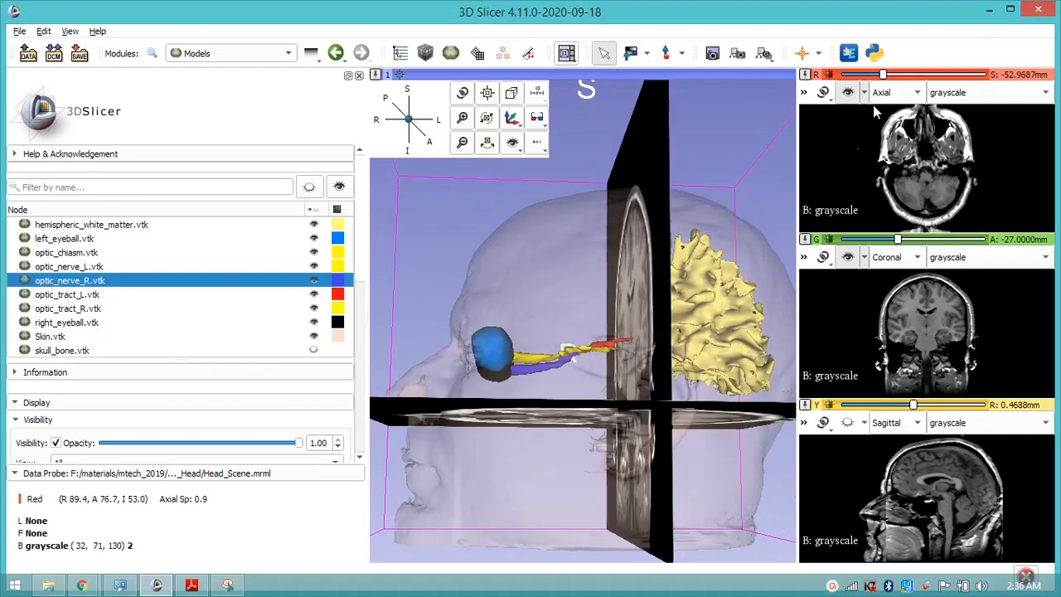
left_click(899, 75)
left_click_drag(899, 75, 902, 75)
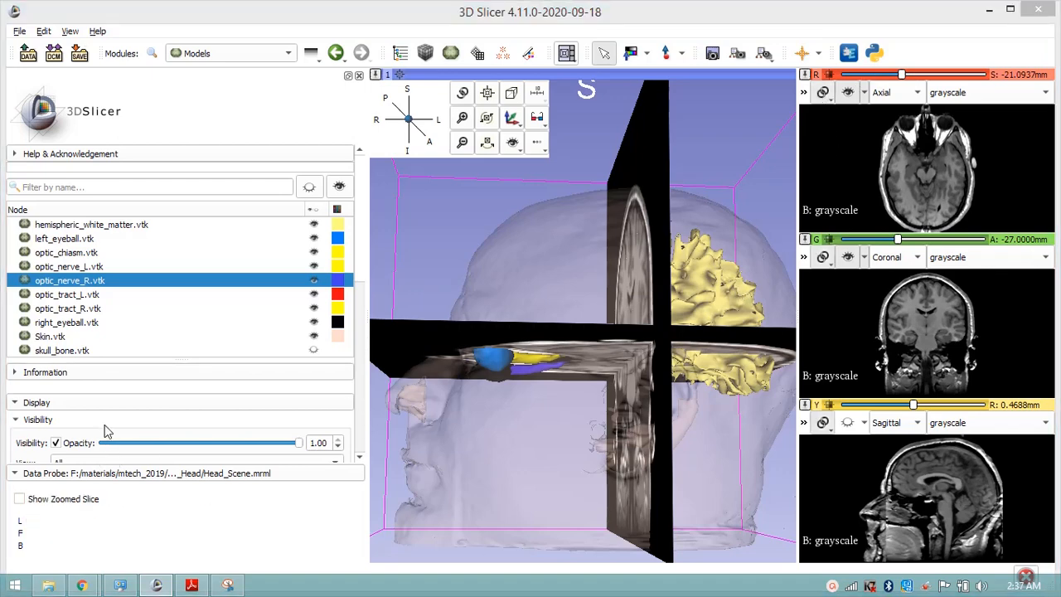
Enable red slice clipping for the hemispheric white matter model and move the axial slice to about -12.66 mm
left_click(81, 226)
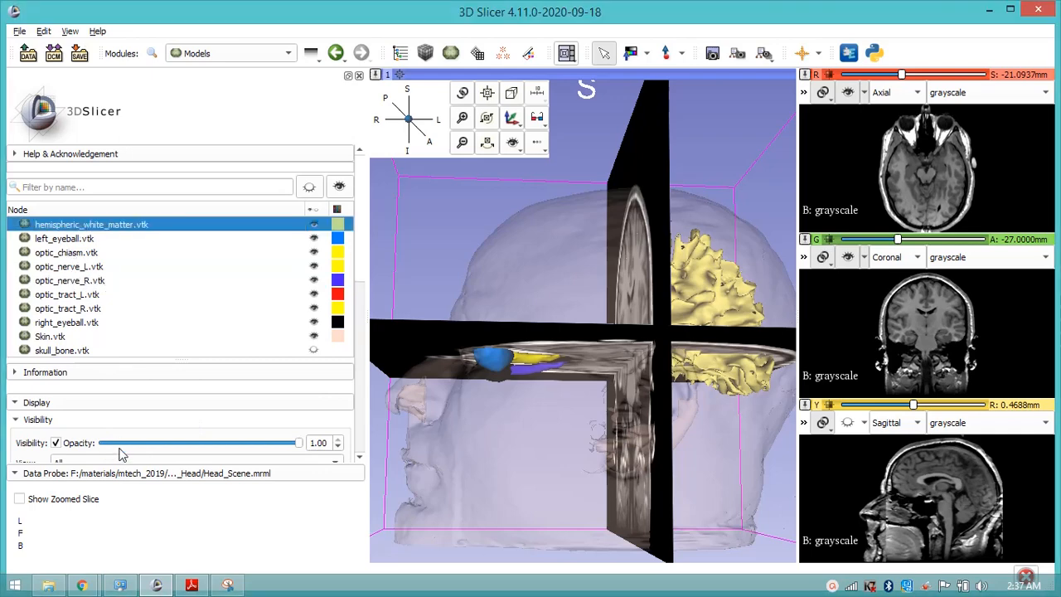
scroll(120, 454, "down", 1)
scroll(120, 454, "down", 6)
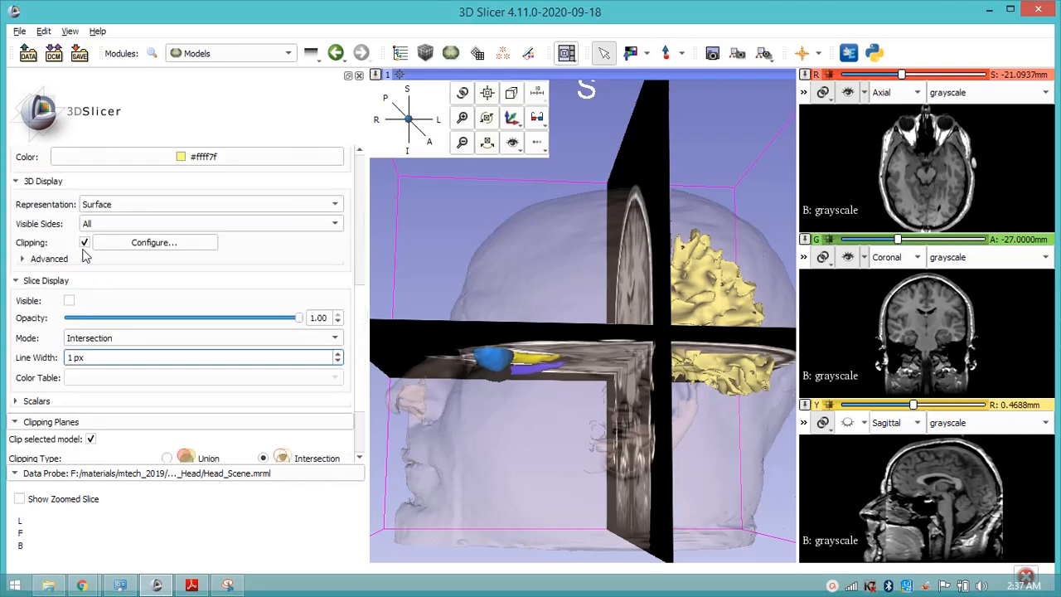
scroll(149, 242, "down", 2)
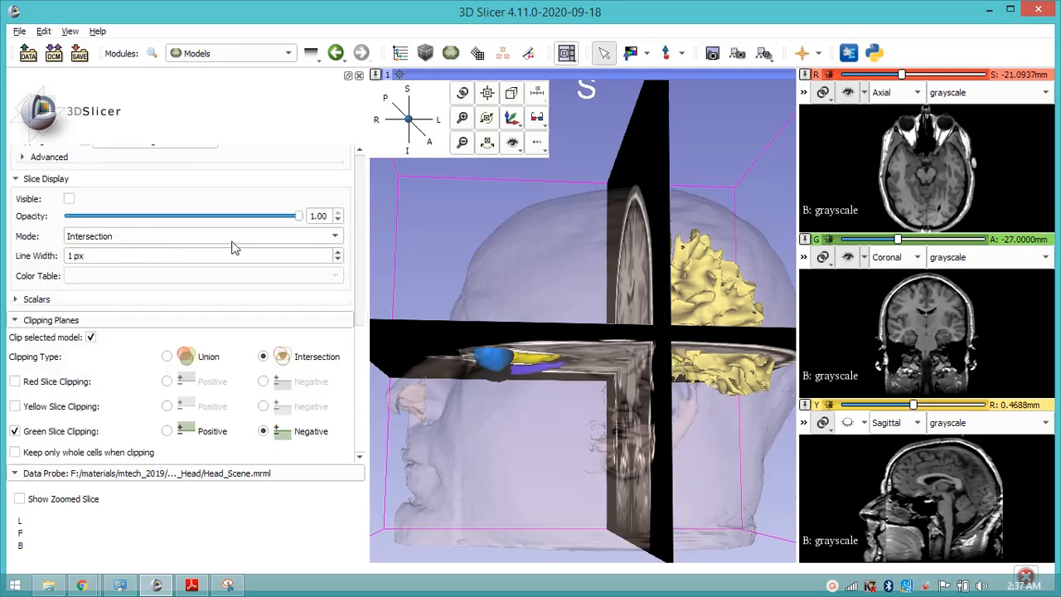
left_click(14, 381)
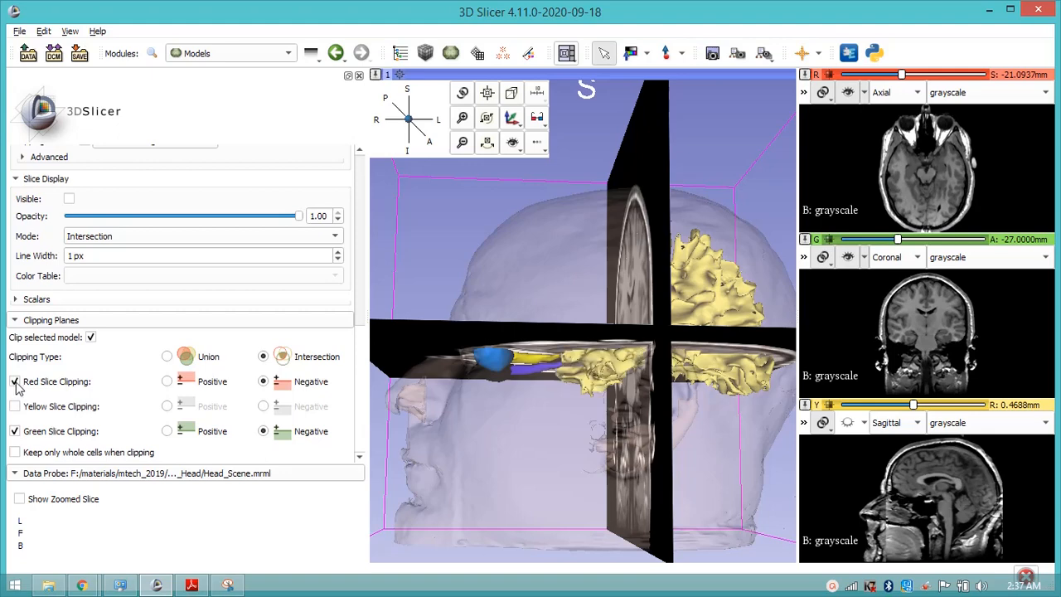
left_click(166, 381)
left_click_drag(904, 77, 910, 80)
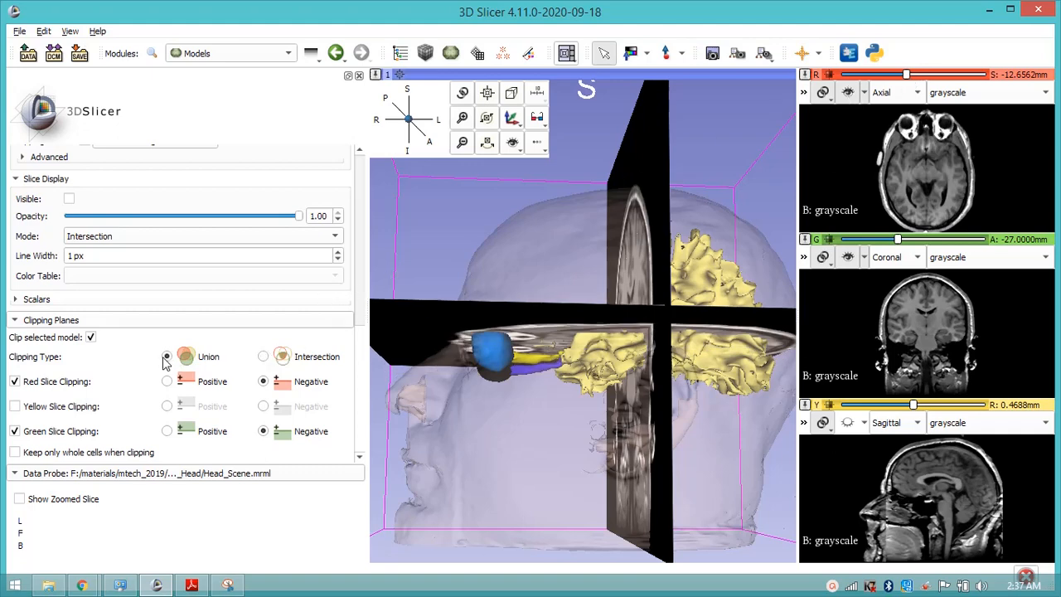
Try the Union clipping type and positive green slice clipping on the white matter, restoring Intersection and Negative
left_click(166, 357)
left_click(166, 430)
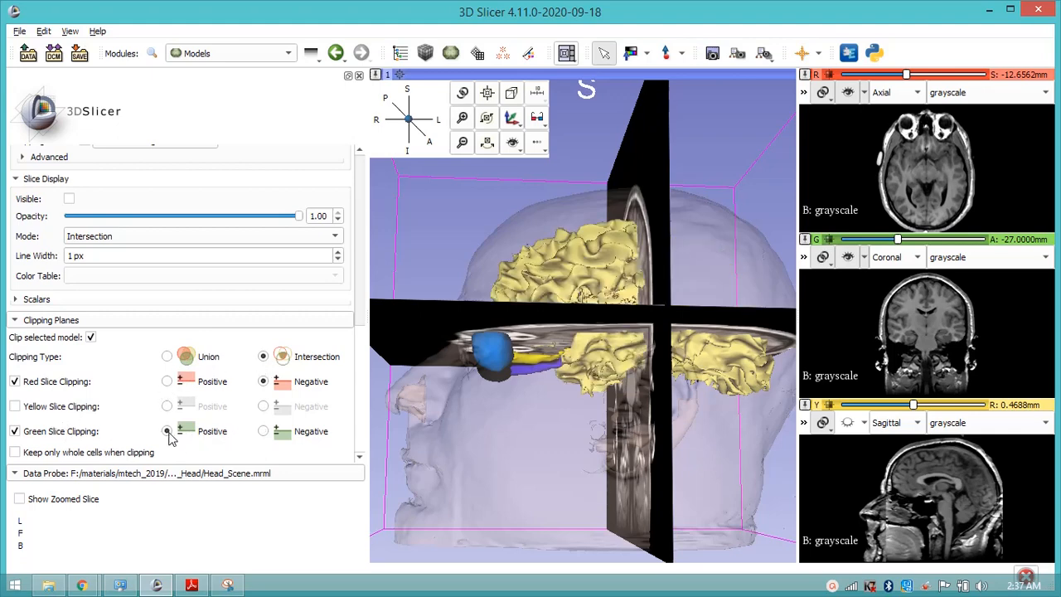
left_click(262, 431)
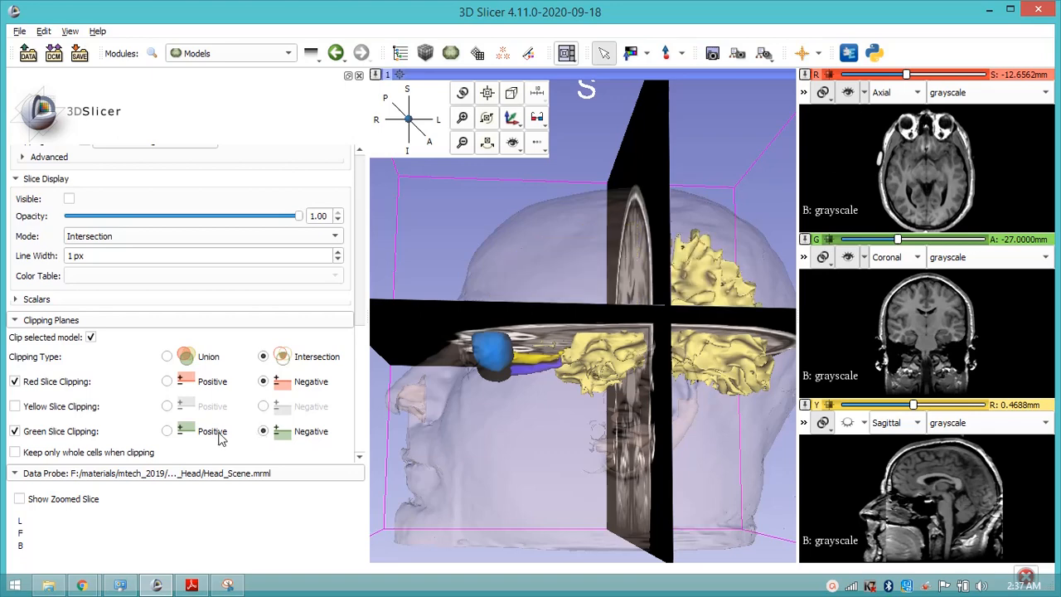
Enable yellow slice clipping for the hemispheric white matter model with the Negative option
left_click(14, 406)
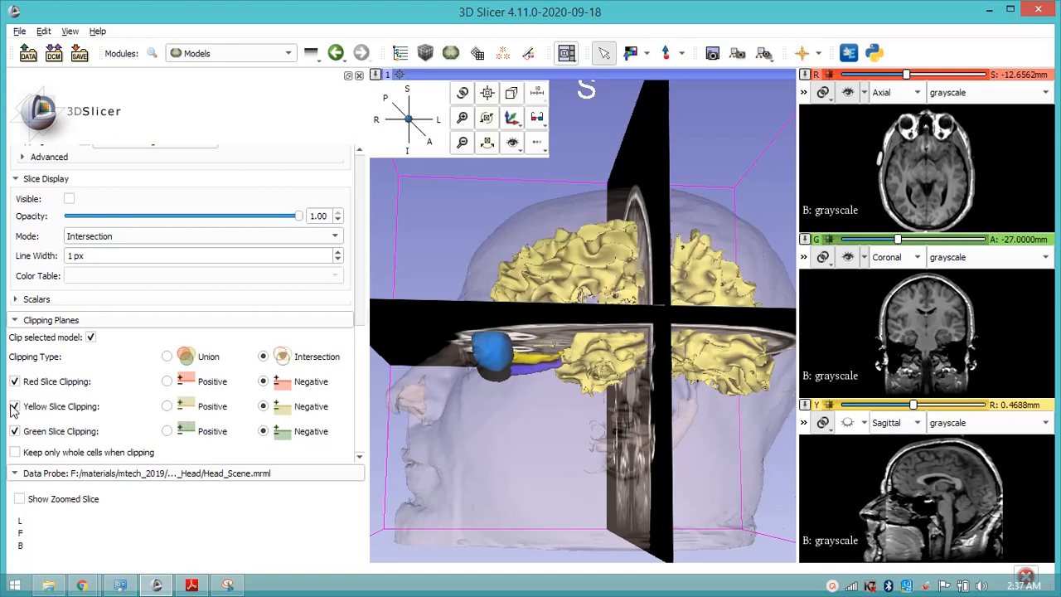